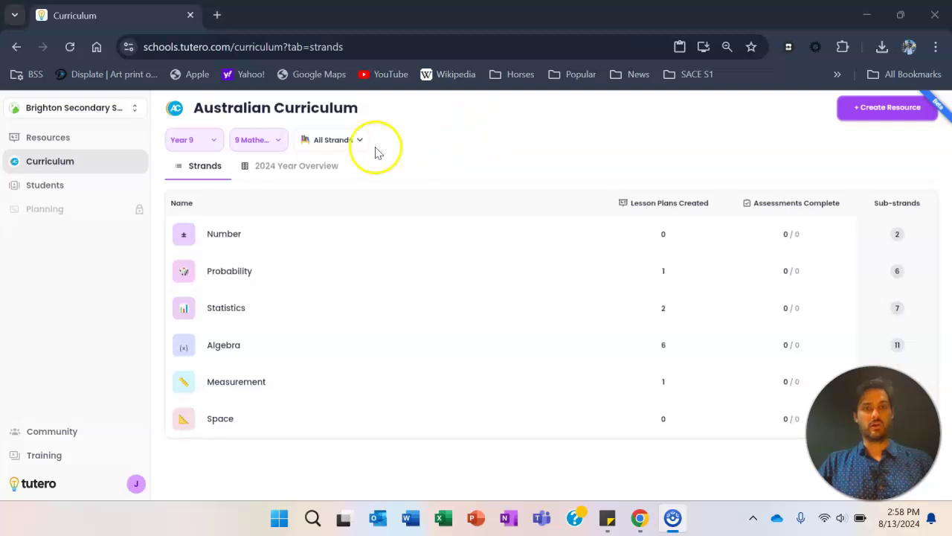
Look through the year levels and the classes available for Year 9 in the Australian Curriculum overview.
{"action": "left_click", "coordinate": [273, 143]}
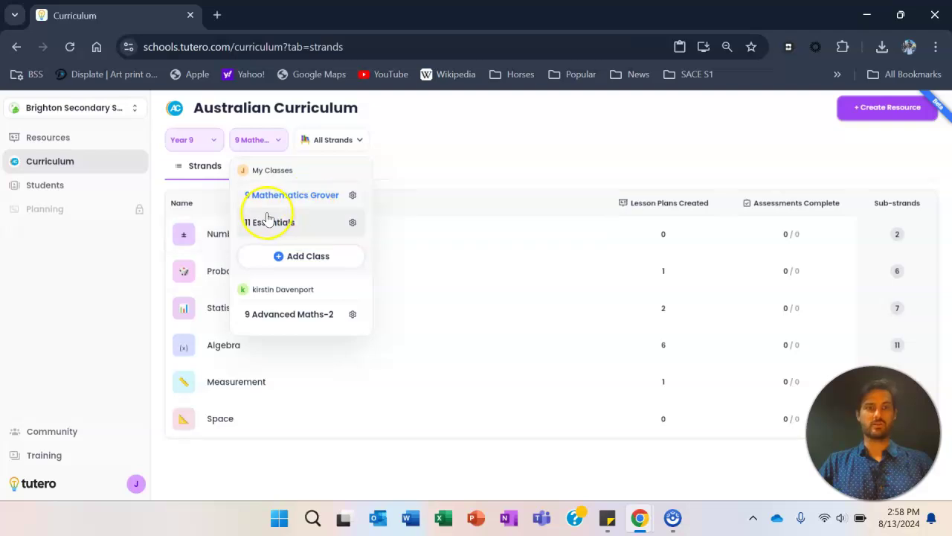
{"action": "left_click", "coordinate": [209, 142]}
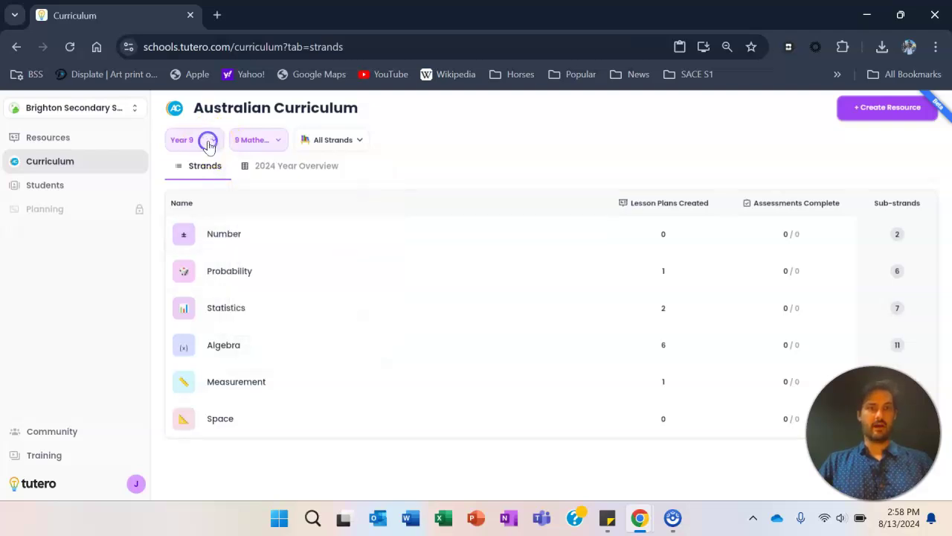
{"action": "left_click", "coordinate": [216, 146]}
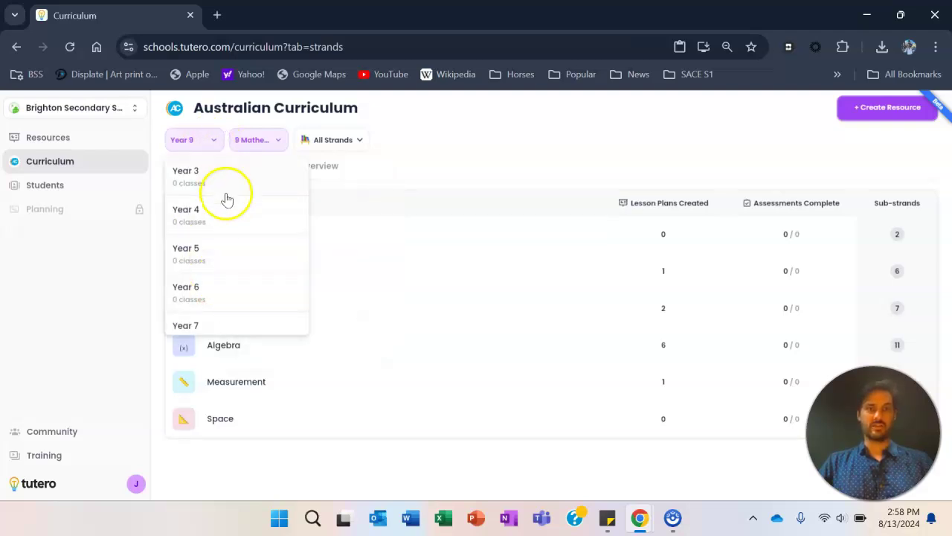
{"action": "scroll", "coordinate": [229, 275], "scroll_direction": "down", "scroll_amount": 1}
{"action": "scroll", "coordinate": [228, 275], "scroll_direction": "down", "scroll_amount": 1}
{"action": "scroll", "coordinate": [229, 275], "scroll_direction": "down", "scroll_amount": 1}
{"action": "left_click", "coordinate": [200, 314]}
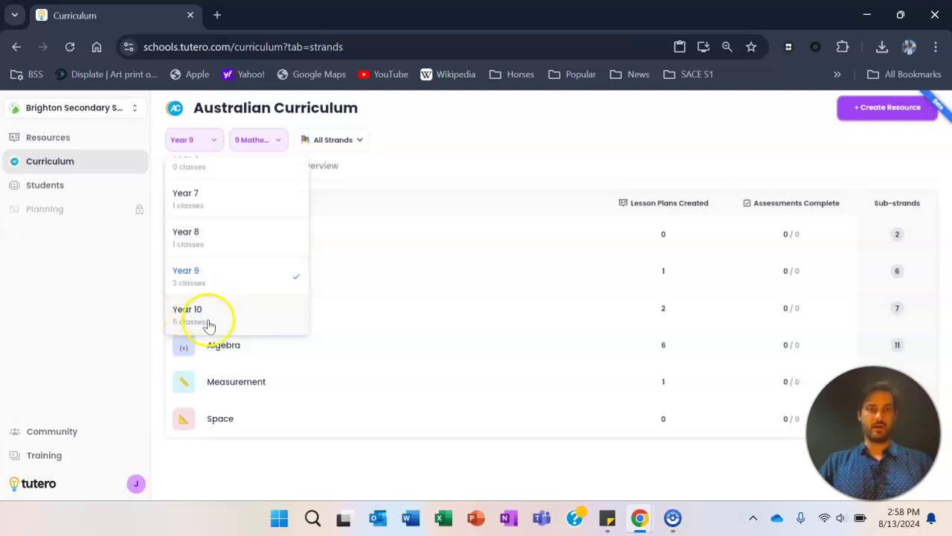
{"action": "scroll", "coordinate": [202, 214], "scroll_direction": "up", "scroll_amount": 1}
{"action": "scroll", "coordinate": [203, 214], "scroll_direction": "up", "scroll_amount": 1}
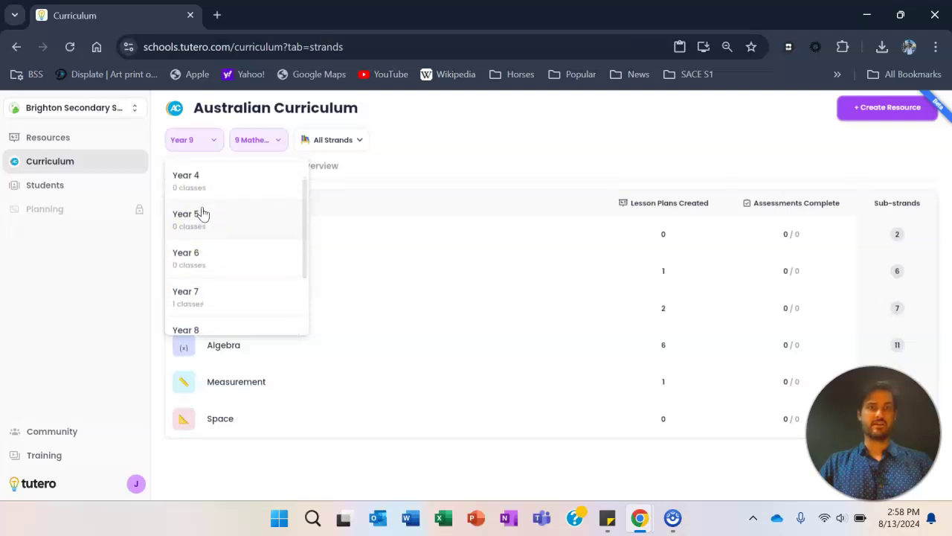
{"action": "left_click", "coordinate": [406, 143]}
{"action": "left_click", "coordinate": [264, 140]}
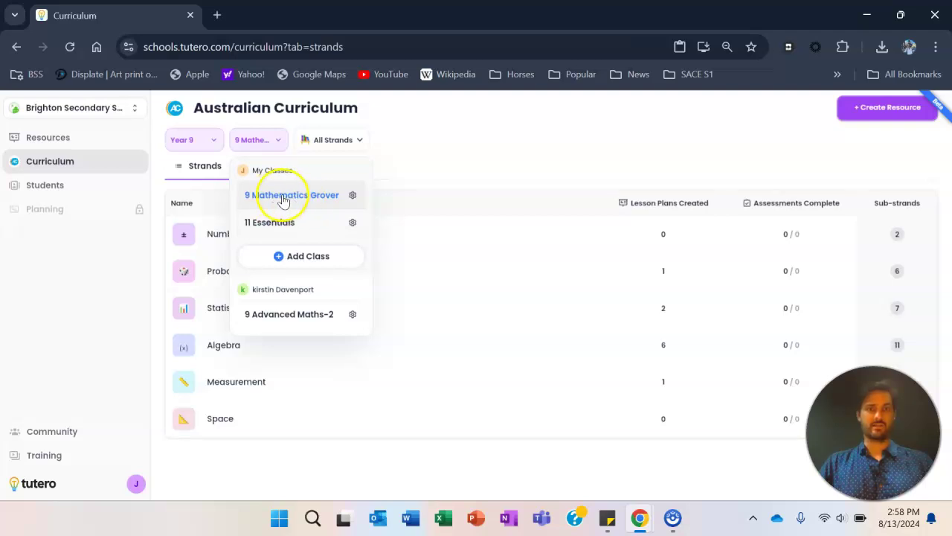
{"action": "left_click", "coordinate": [423, 153]}
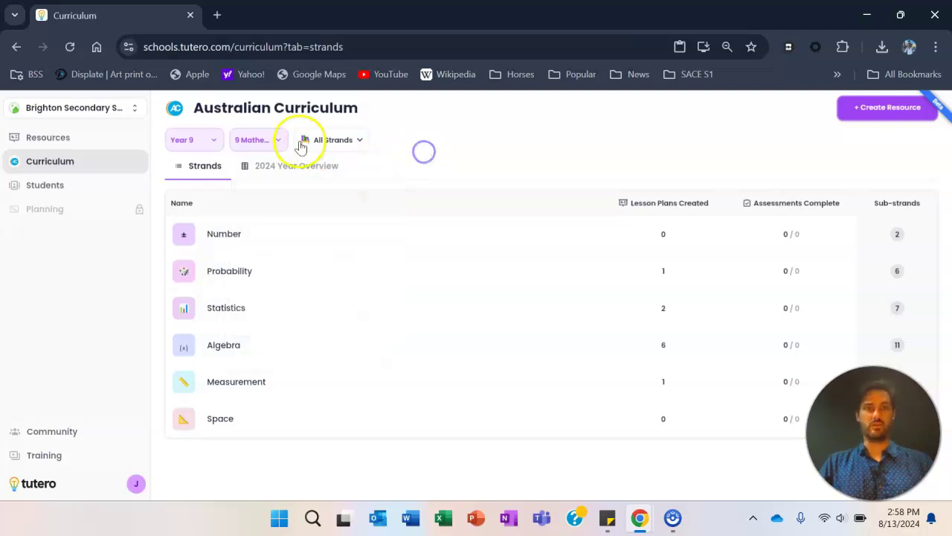
{"action": "left_click", "coordinate": [214, 140]}
{"action": "scroll", "coordinate": [198, 276], "scroll_direction": "down", "scroll_amount": 3}
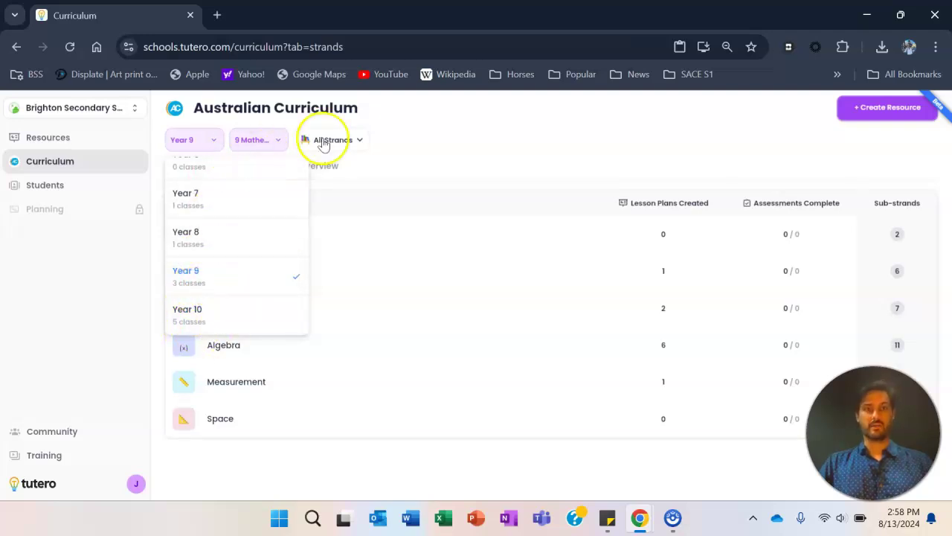
{"action": "left_click", "coordinate": [421, 138]}
{"action": "left_click", "coordinate": [279, 145]}
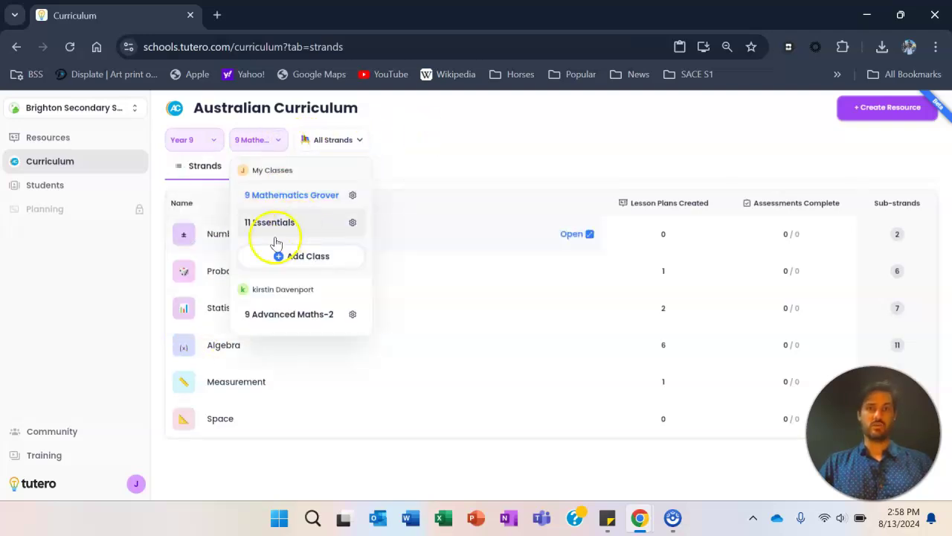
{"action": "left_click", "coordinate": [431, 147]}
{"action": "left_click", "coordinate": [401, 159]}
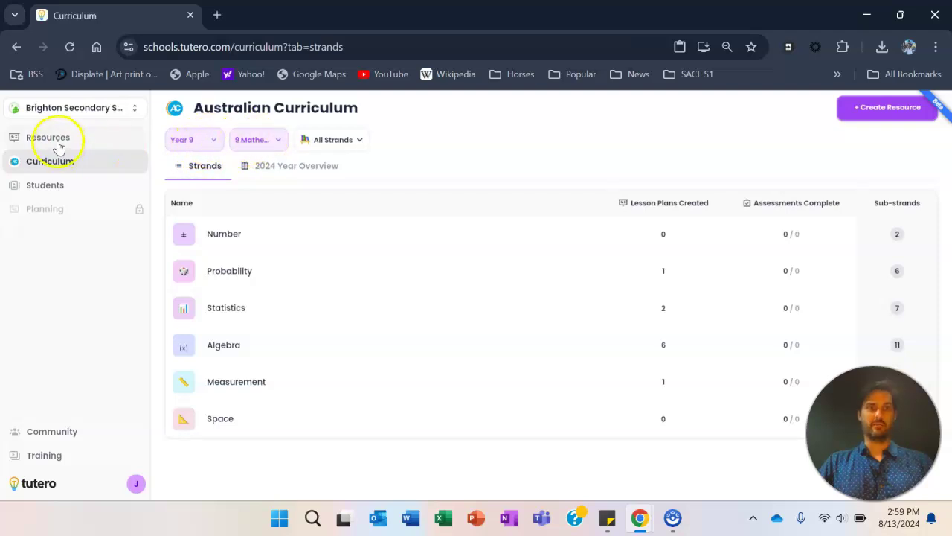
Go to the Resources page and expand the Statistics strand to view its lesson plans.
{"action": "left_click", "coordinate": [60, 146]}
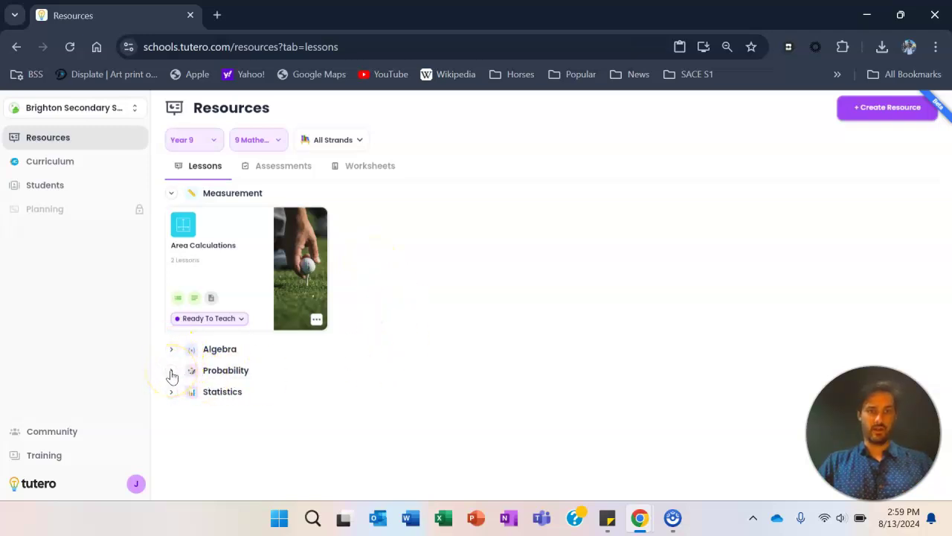
{"action": "left_click", "coordinate": [172, 394]}
{"action": "scroll", "coordinate": [472, 330], "scroll_direction": "down", "scroll_amount": 1}
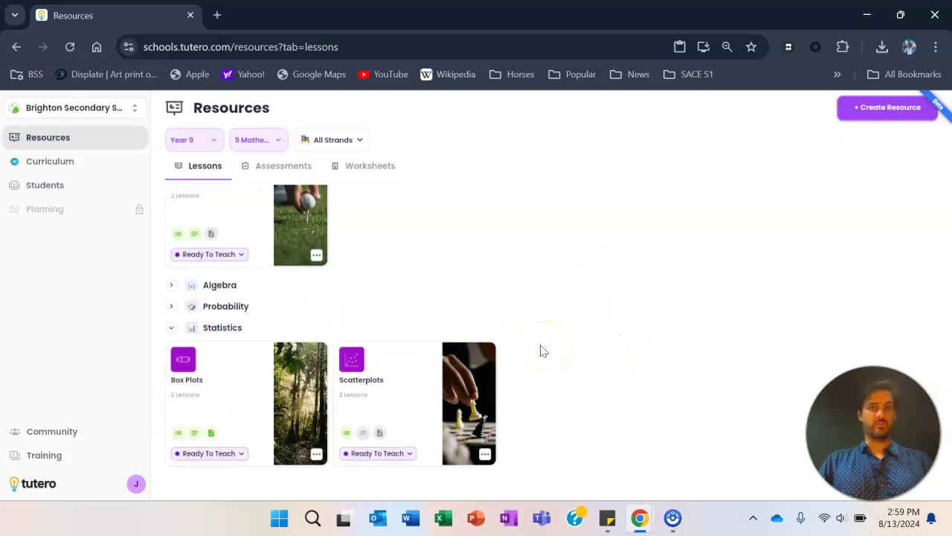
{"action": "left_click", "coordinate": [170, 329]}
{"action": "left_click", "coordinate": [173, 391]}
{"action": "scroll", "coordinate": [446, 365], "scroll_direction": "down", "scroll_amount": 1}
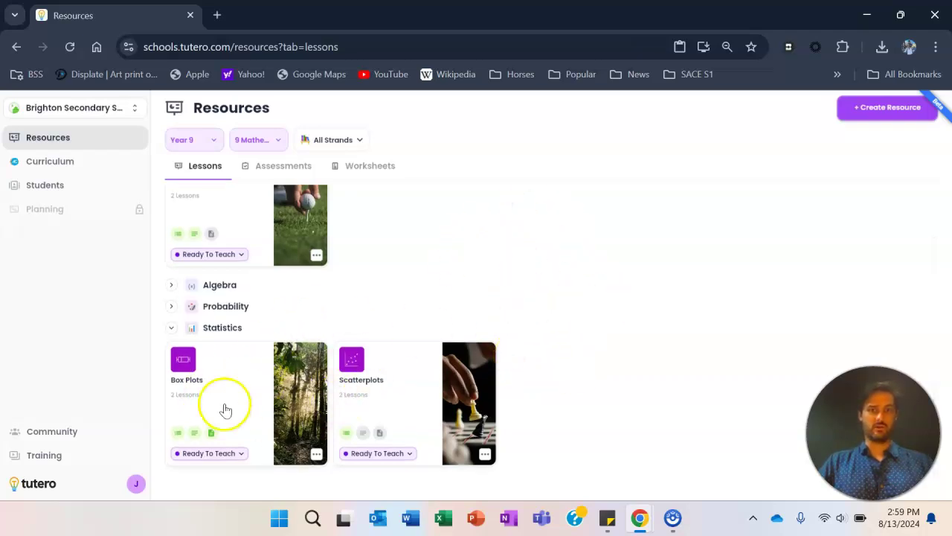
Expand the Algebra strand's lesson plans and check the teaching status options of Linear Equation Forms.
{"action": "left_click", "coordinate": [172, 288]}
{"action": "scroll", "coordinate": [436, 308], "scroll_direction": "down", "scroll_amount": 1}
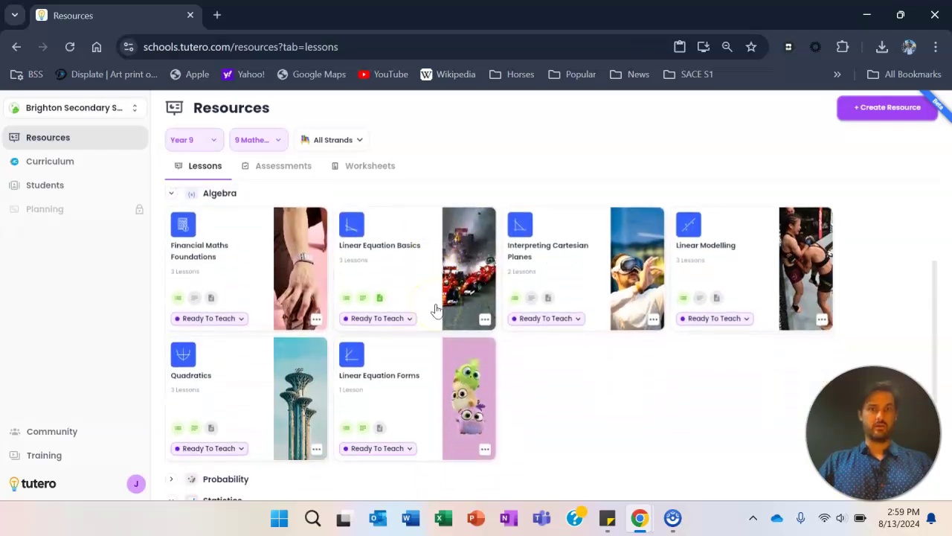
{"action": "scroll", "coordinate": [436, 308], "scroll_direction": "down", "scroll_amount": 1}
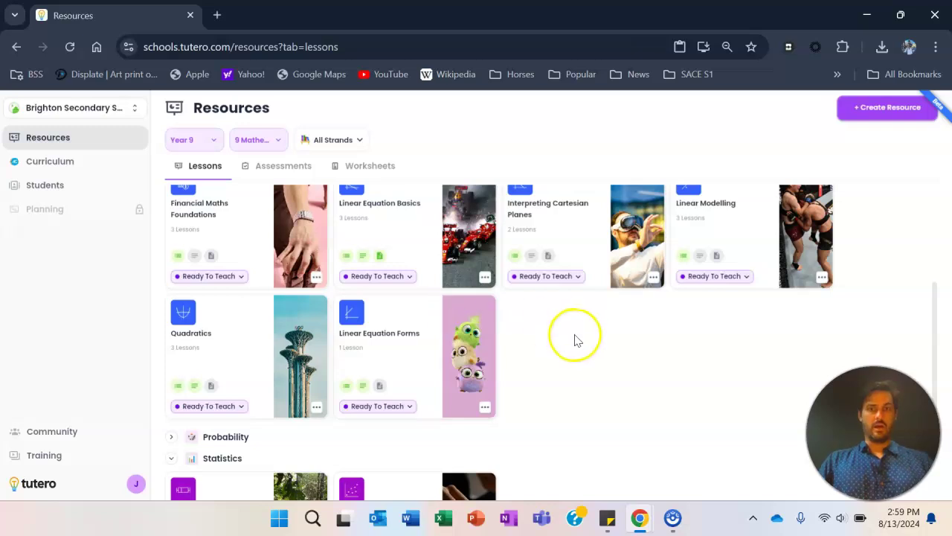
{"action": "scroll", "coordinate": [570, 354], "scroll_direction": "down", "scroll_amount": 3}
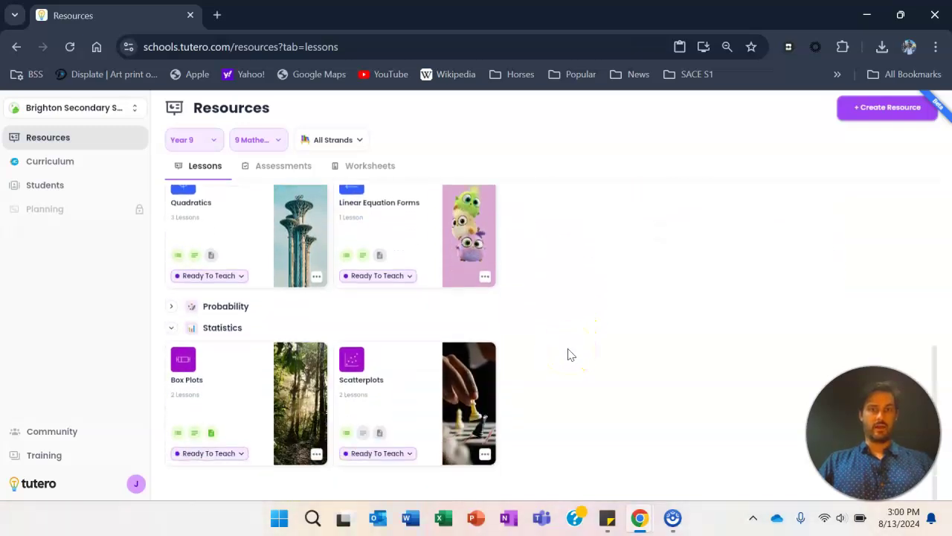
{"action": "left_click", "coordinate": [394, 280]}
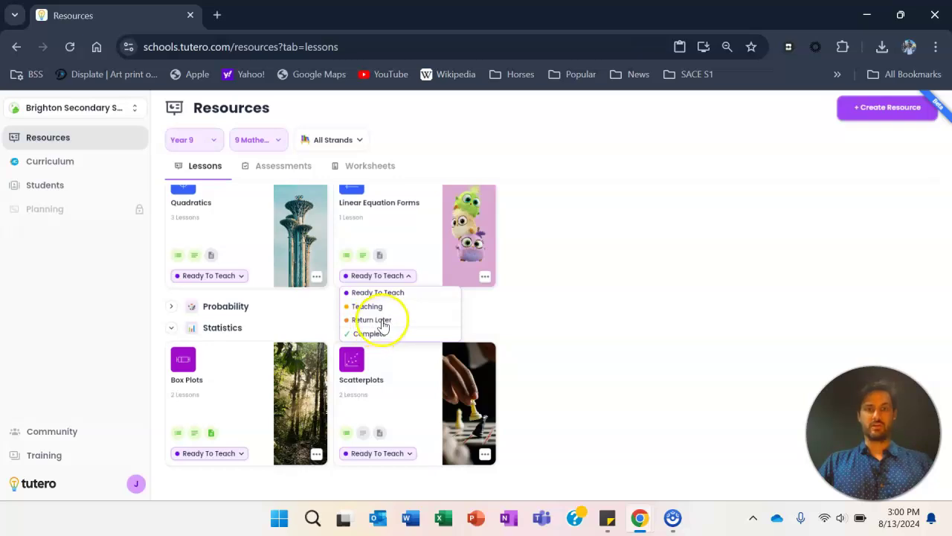
{"action": "left_click", "coordinate": [540, 328]}
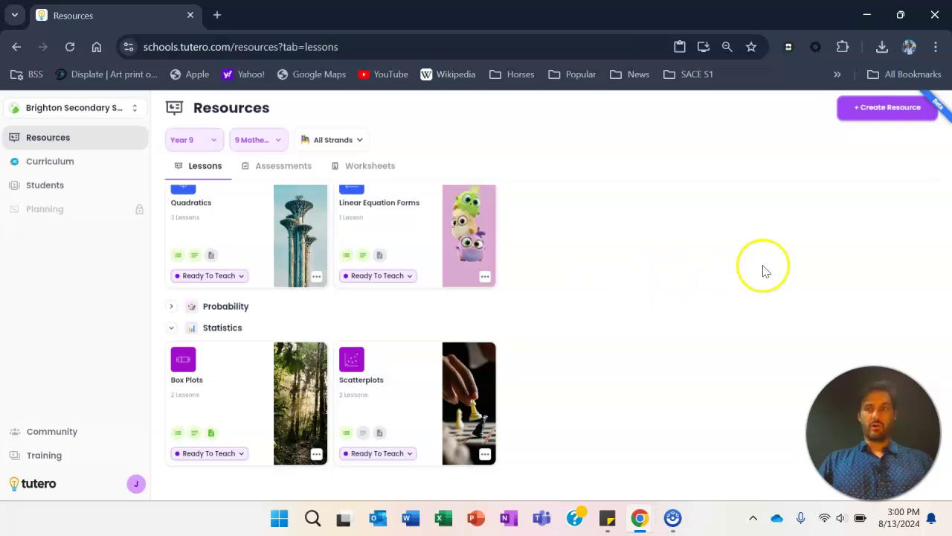
Start a new lesson plan with the Statistics strand and the Measures of Spread sub-strand.
{"action": "left_click", "coordinate": [887, 113]}
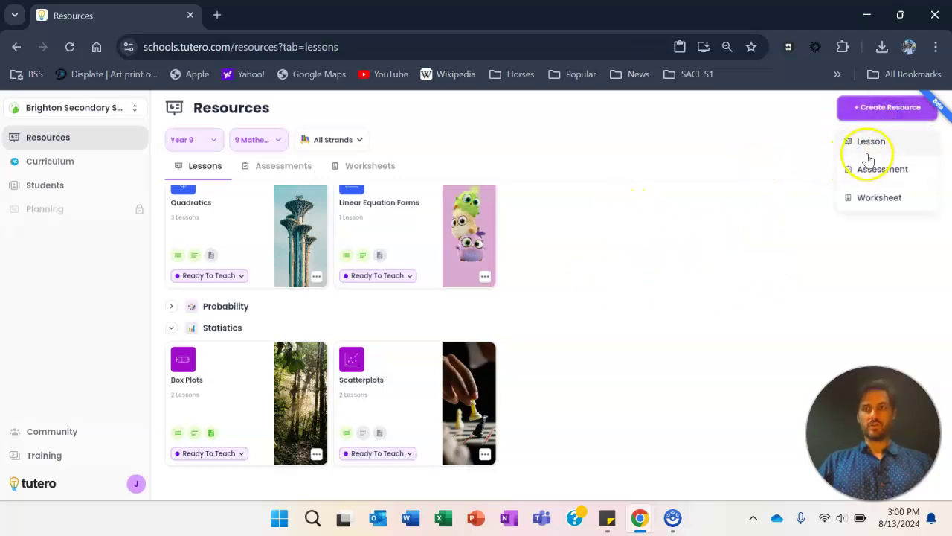
{"action": "left_click", "coordinate": [875, 149]}
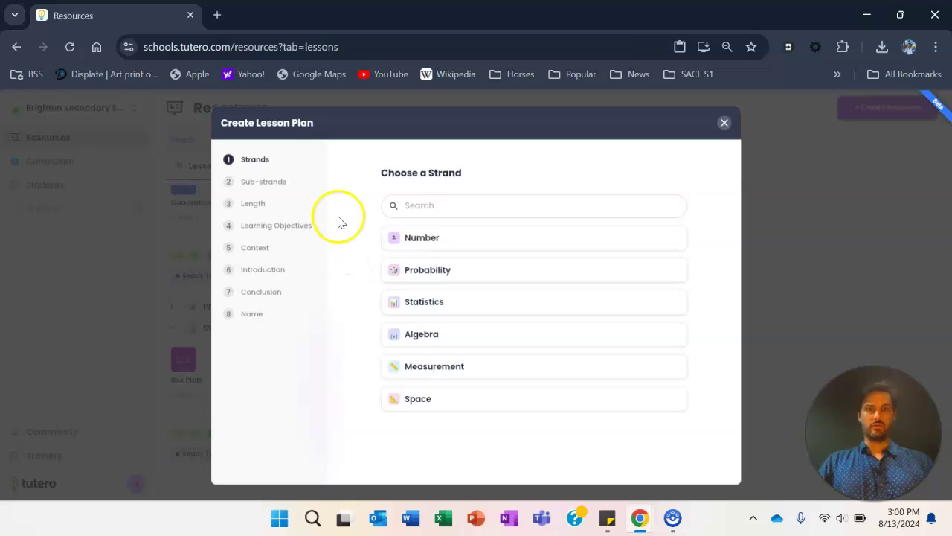
{"action": "left_click", "coordinate": [347, 356]}
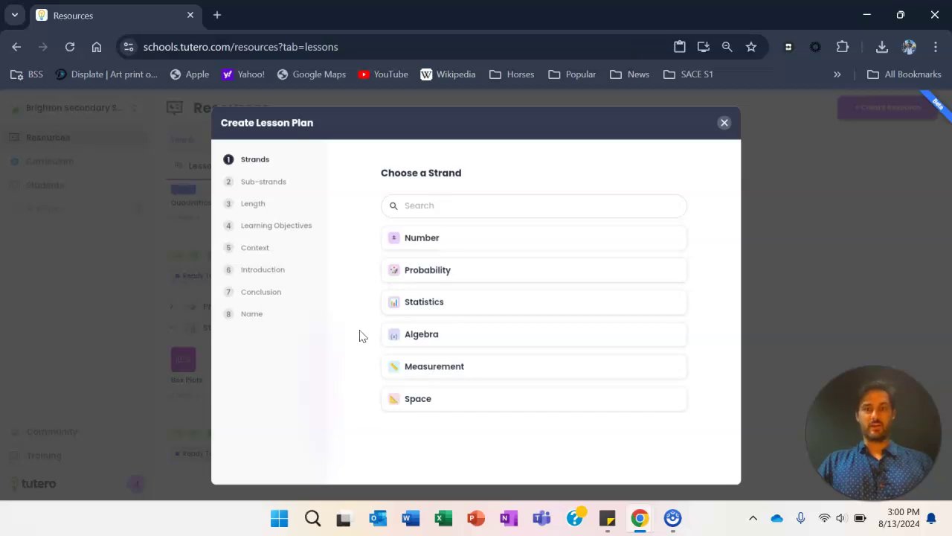
{"action": "left_click", "coordinate": [363, 335]}
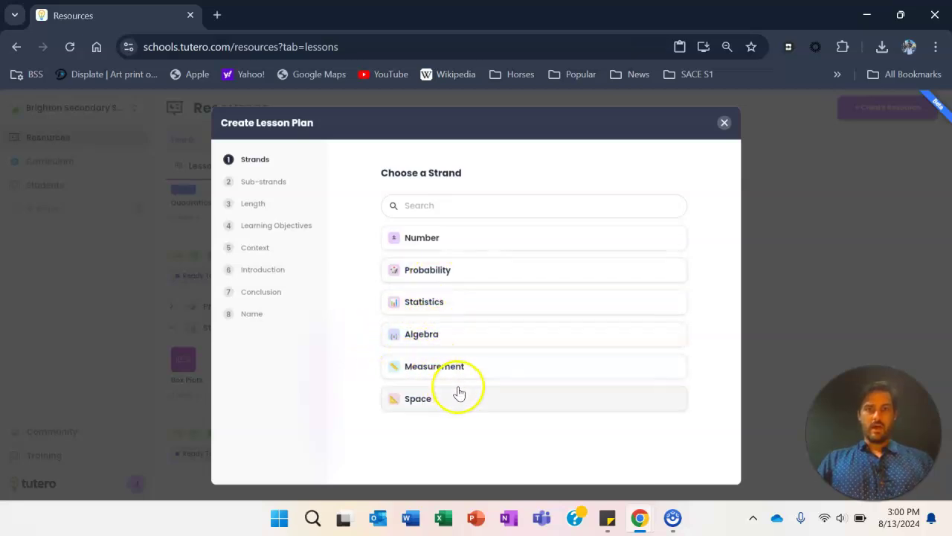
{"action": "left_click", "coordinate": [443, 303]}
{"action": "left_click", "coordinate": [354, 256]}
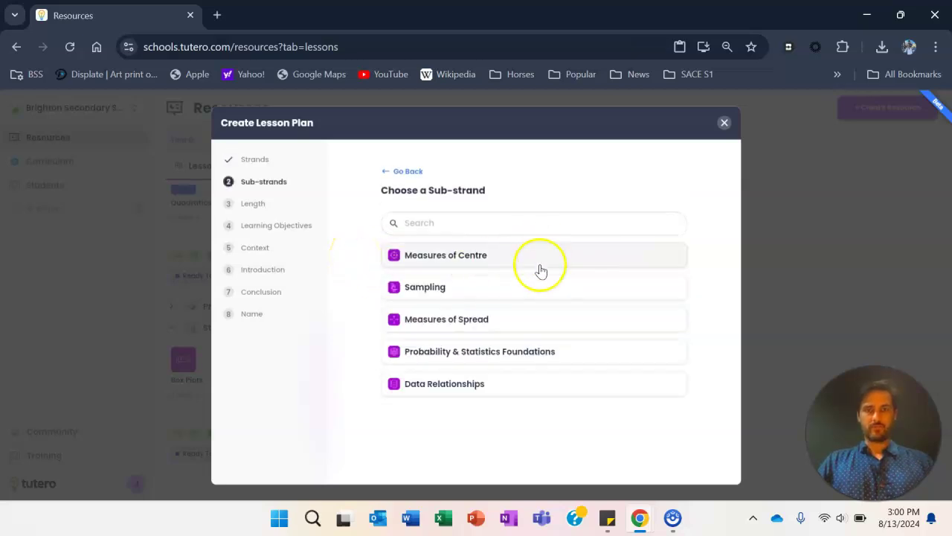
{"action": "left_click", "coordinate": [441, 324]}
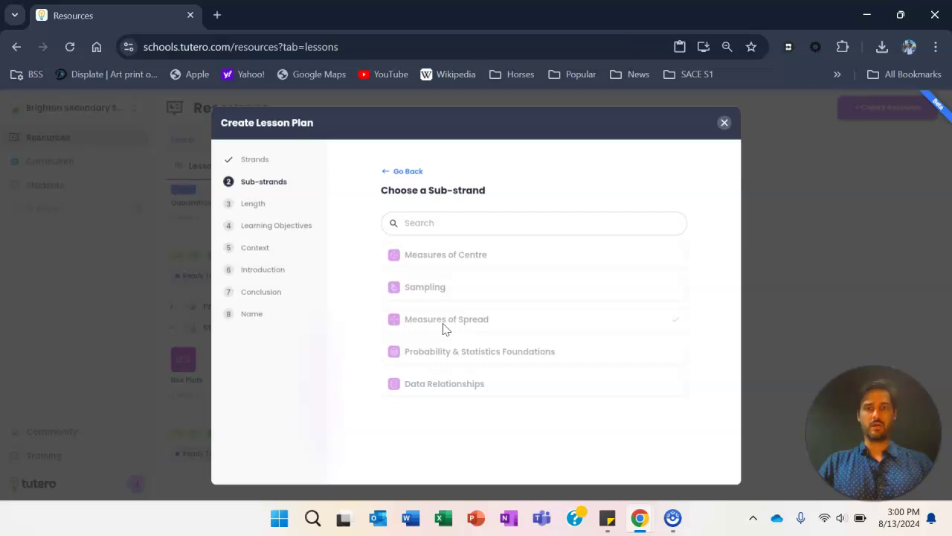
Set the lesson plan's length to three lessons of 60, 90 and 60 minutes and proceed to the learning objectives.
{"action": "left_click", "coordinate": [655, 206]}
{"action": "left_click", "coordinate": [441, 246]}
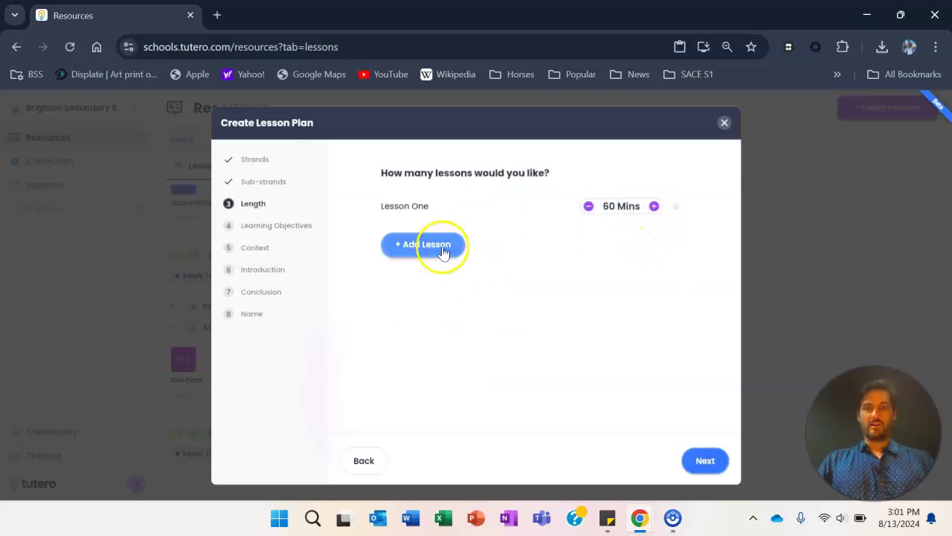
{"action": "left_click", "coordinate": [654, 237]}
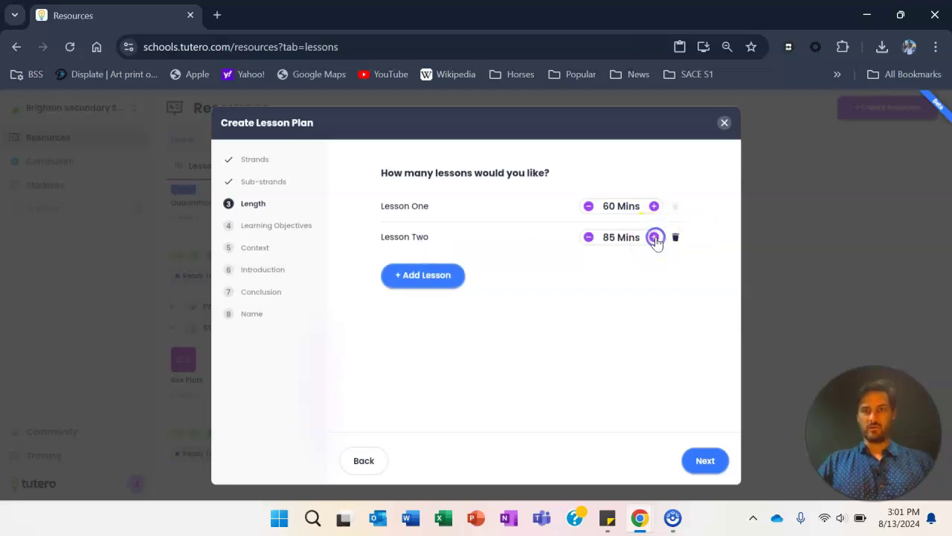
{"action": "left_click", "coordinate": [438, 279]}
{"action": "left_click", "coordinate": [657, 275]}
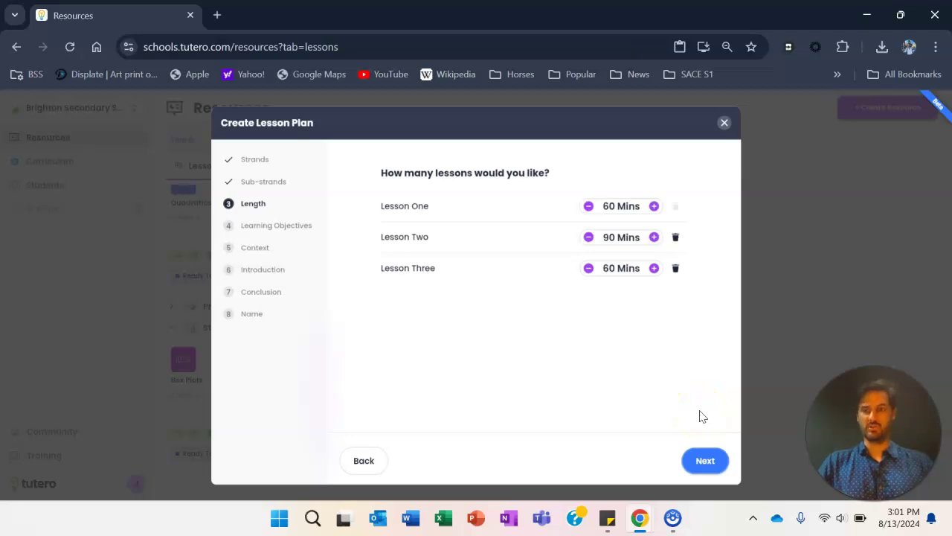
{"action": "left_click", "coordinate": [702, 462]}
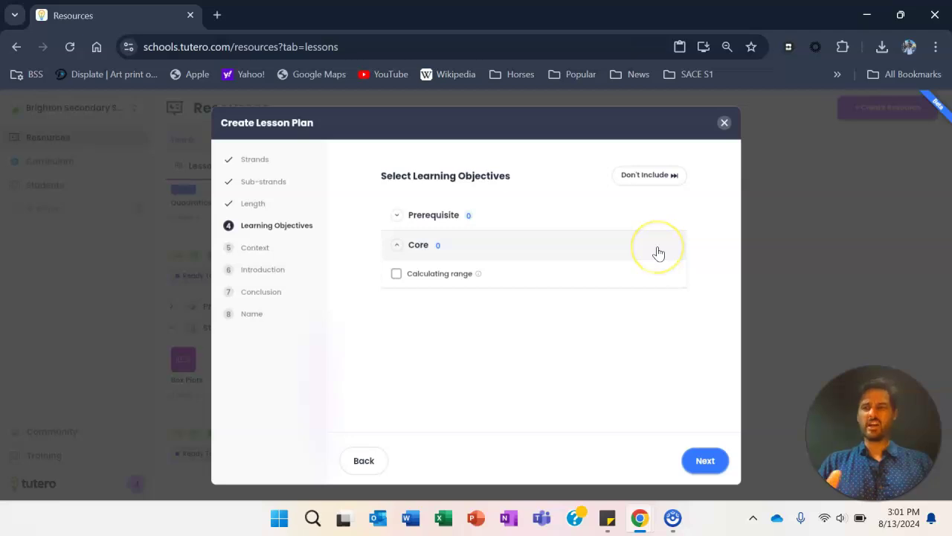
Include the prerequisite objective Calculating the mean and the core objective Calculating range, and continue to the context.
{"action": "left_click", "coordinate": [398, 217]}
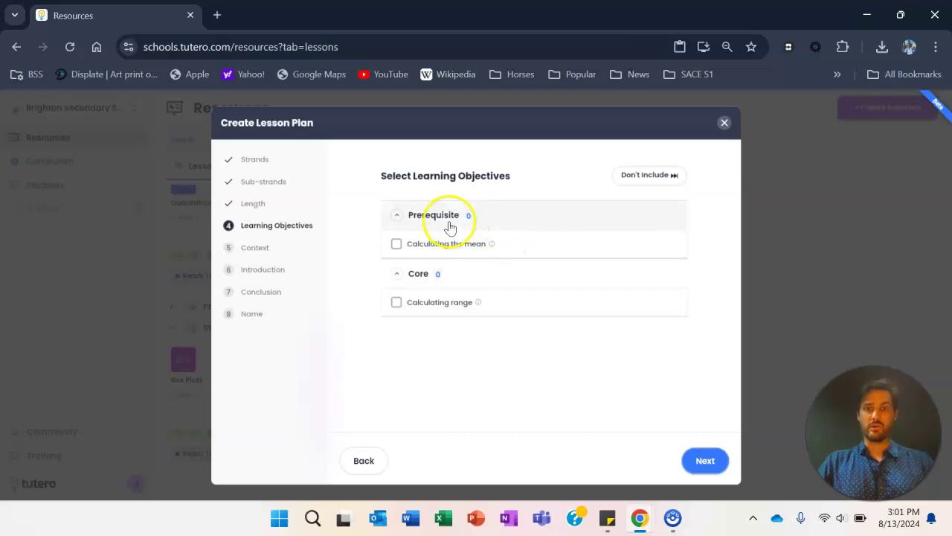
{"action": "left_click", "coordinate": [395, 275]}
{"action": "right_click", "coordinate": [395, 276]}
{"action": "left_click", "coordinate": [404, 229]}
{"action": "left_click", "coordinate": [397, 274]}
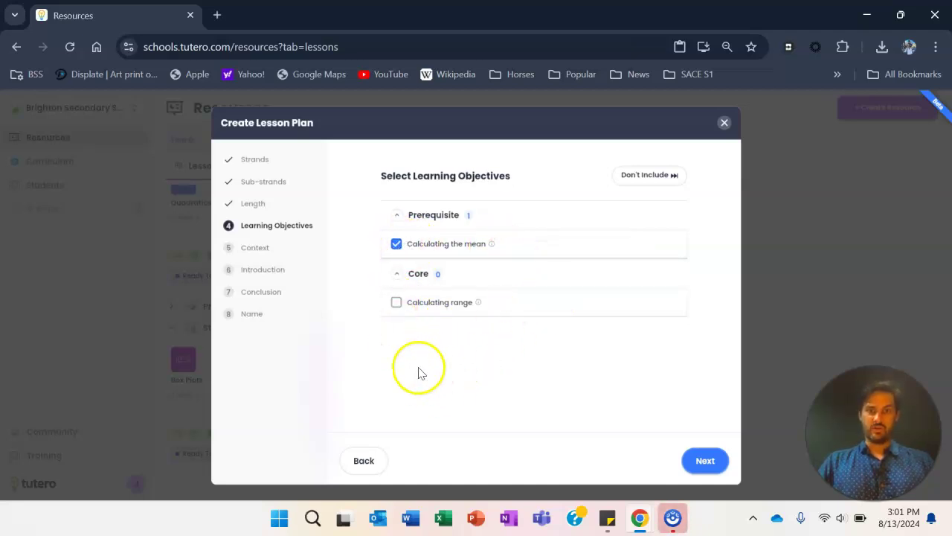
{"action": "left_click", "coordinate": [398, 303]}
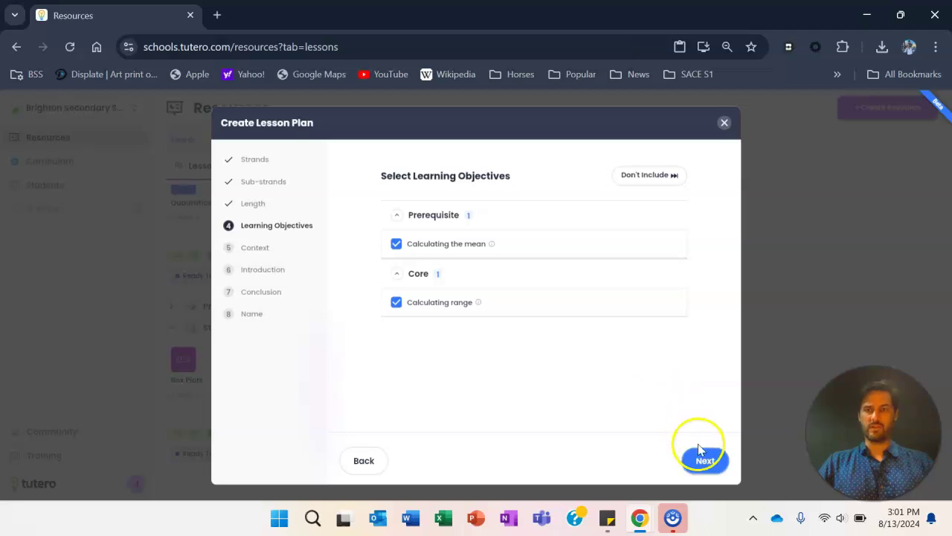
{"action": "left_click", "coordinate": [704, 463]}
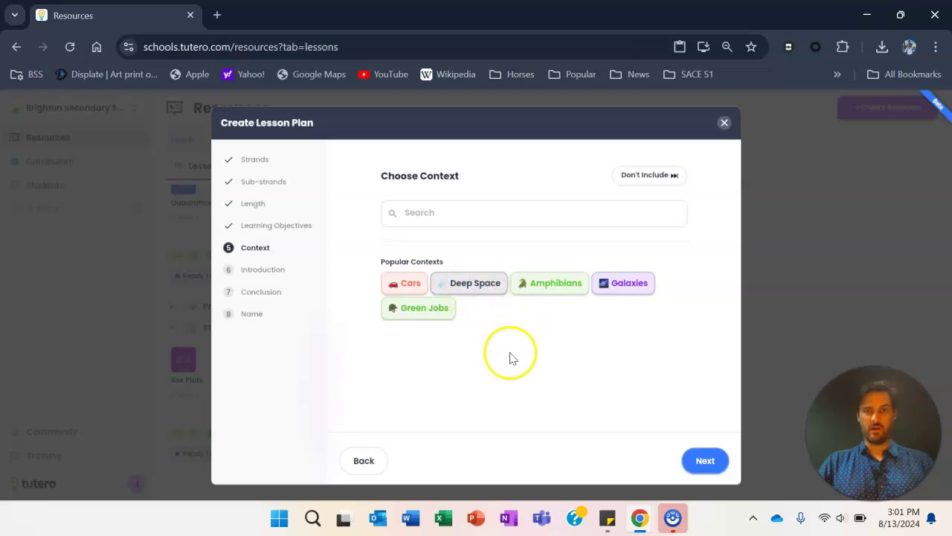
Choose the Deep Space context and include only Warm Up Questions in the lesson introduction.
{"action": "left_click", "coordinate": [467, 292]}
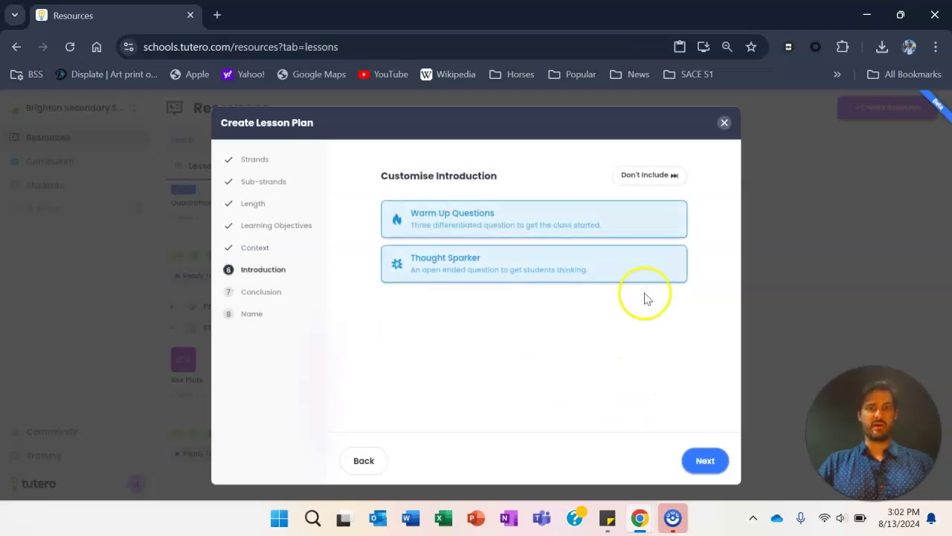
{"action": "left_click", "coordinate": [519, 223]}
{"action": "left_click", "coordinate": [516, 254]}
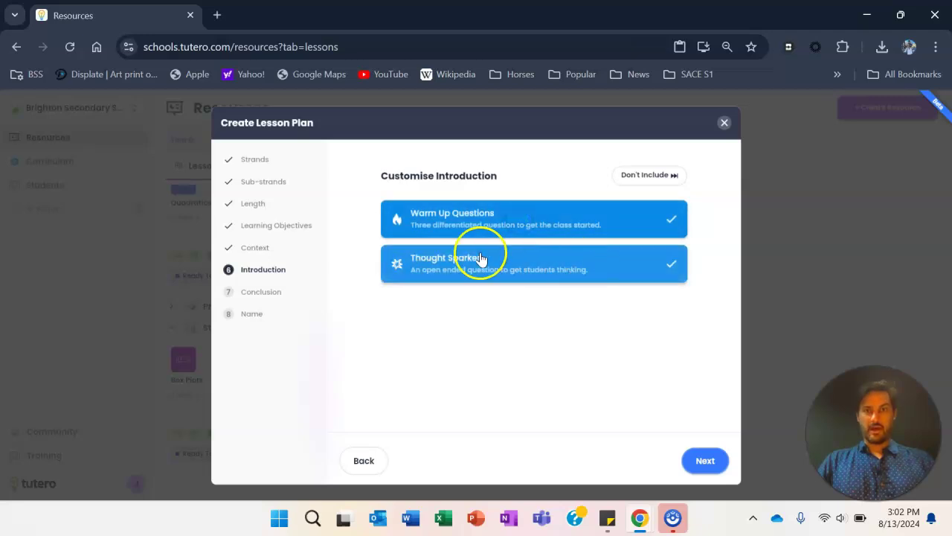
{"action": "left_click", "coordinate": [525, 272]}
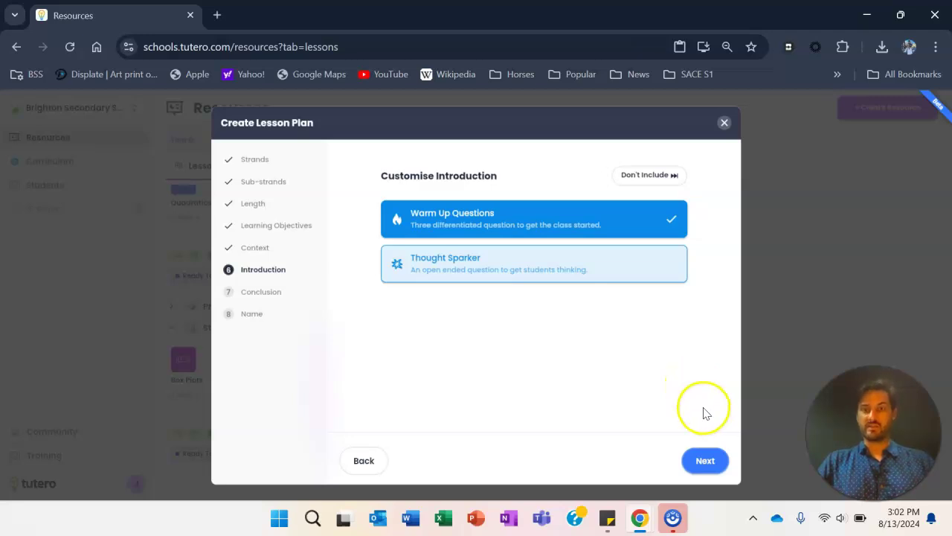
Include Exit Ticket and Contemplative Question in the conclusion, and generate the lesson plan with the name Measures of Spread.
{"action": "left_click", "coordinate": [705, 461]}
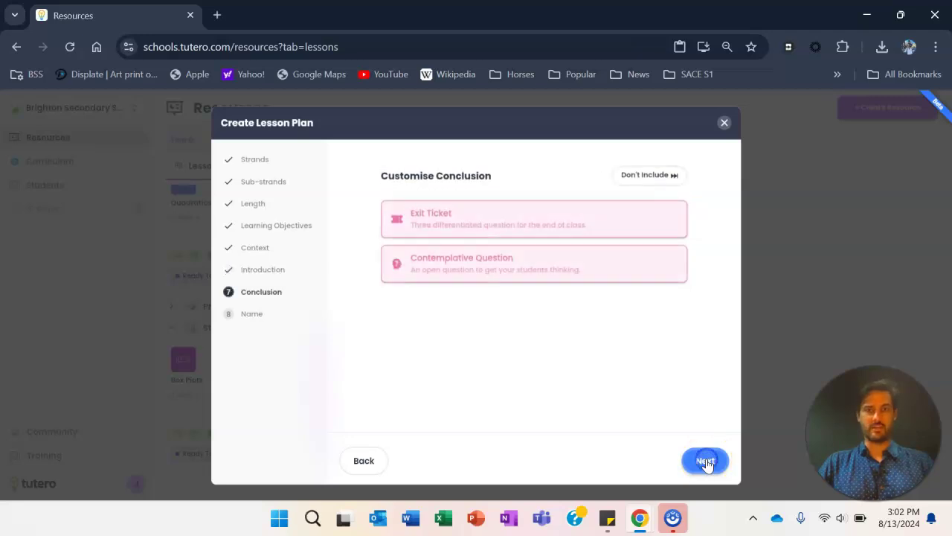
{"action": "left_click", "coordinate": [538, 227]}
{"action": "left_click", "coordinate": [536, 253]}
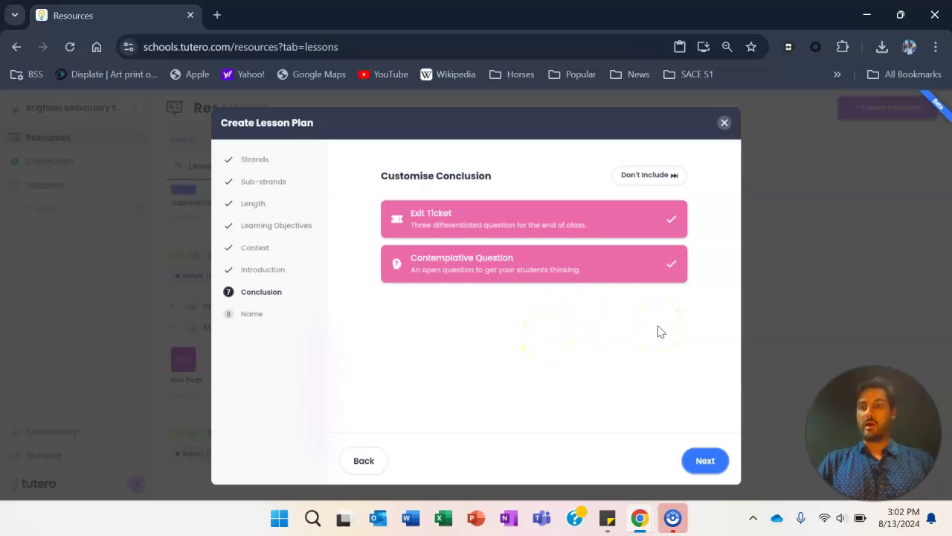
{"action": "left_click", "coordinate": [704, 456]}
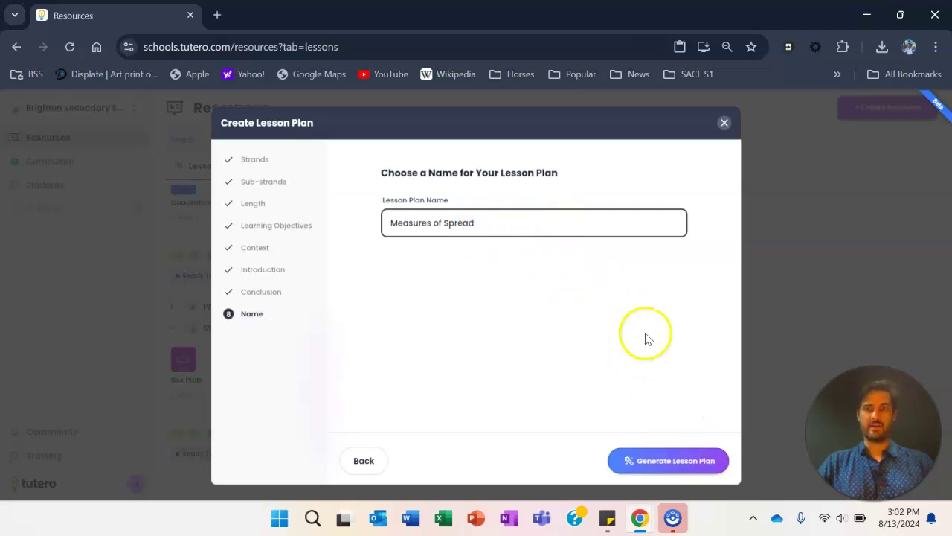
{"action": "left_click", "coordinate": [653, 461]}
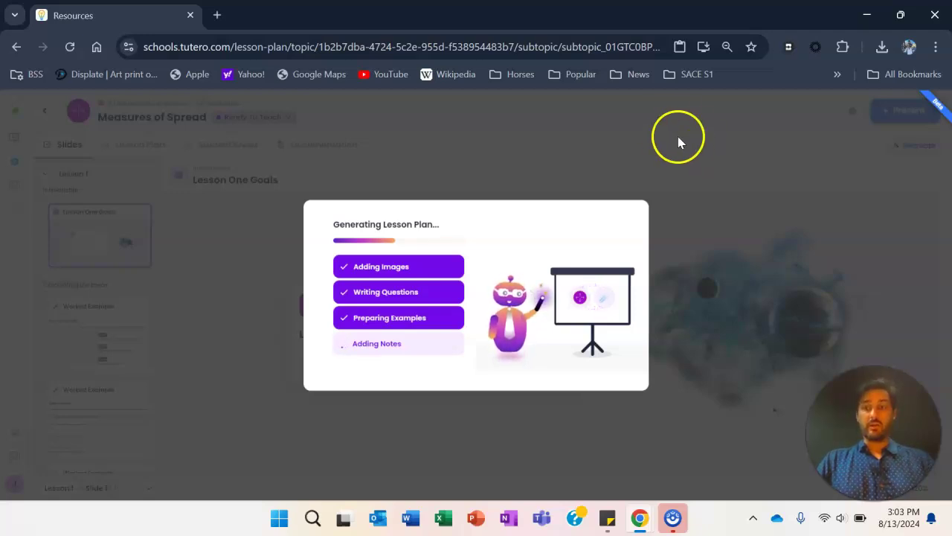
{"action": "left_click", "coordinate": [628, 125]}
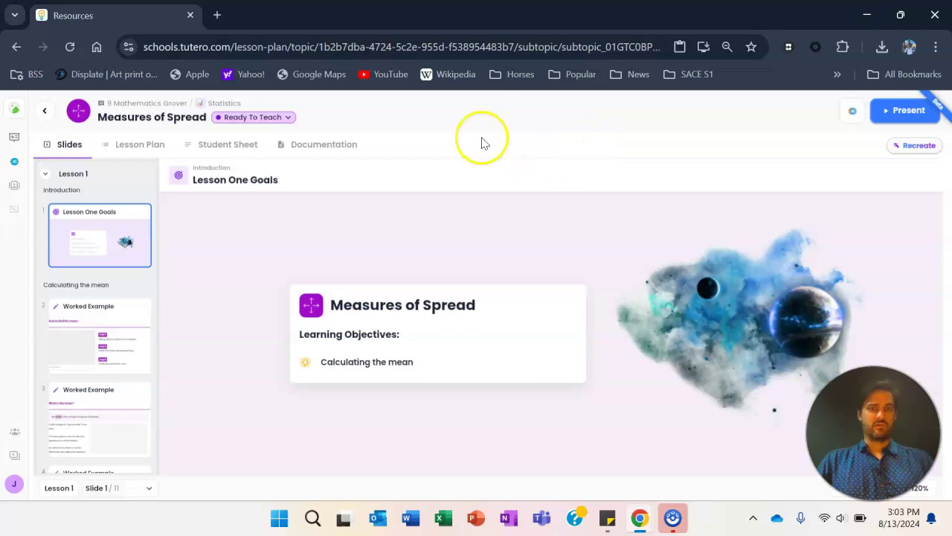
Open Lesson 1's "How to find the mean" worked example and inspect its step text, heading and embedded simulation as editable elements.
{"action": "left_click", "coordinate": [123, 318]}
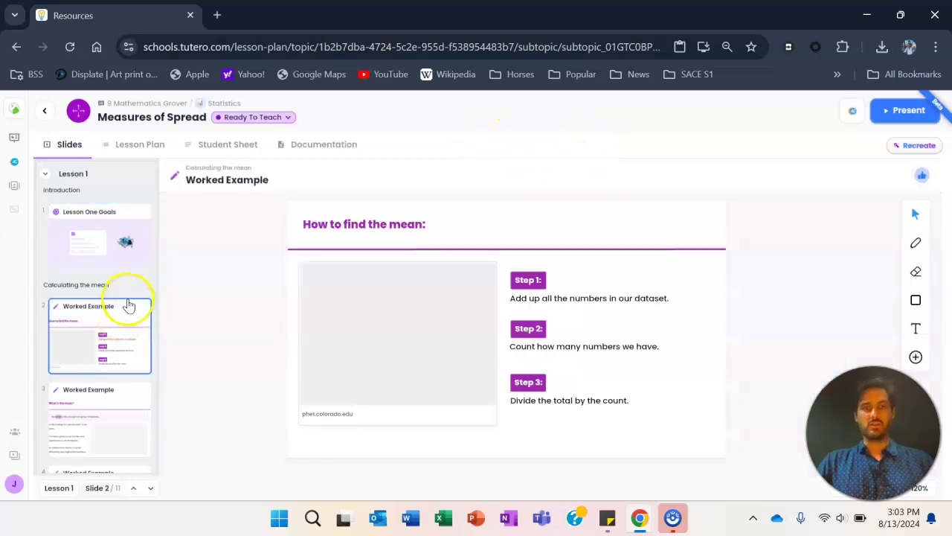
{"action": "left_click", "coordinate": [597, 299]}
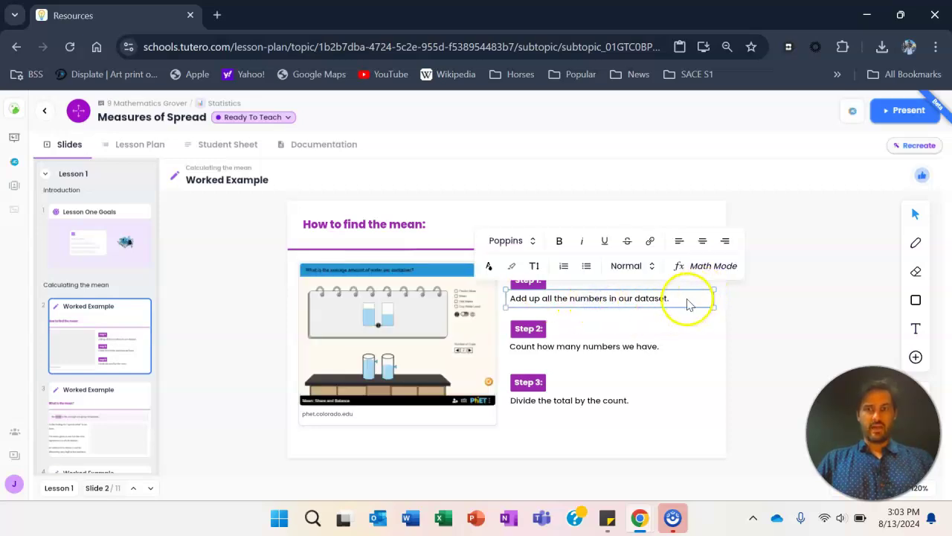
{"action": "left_click", "coordinate": [384, 225]}
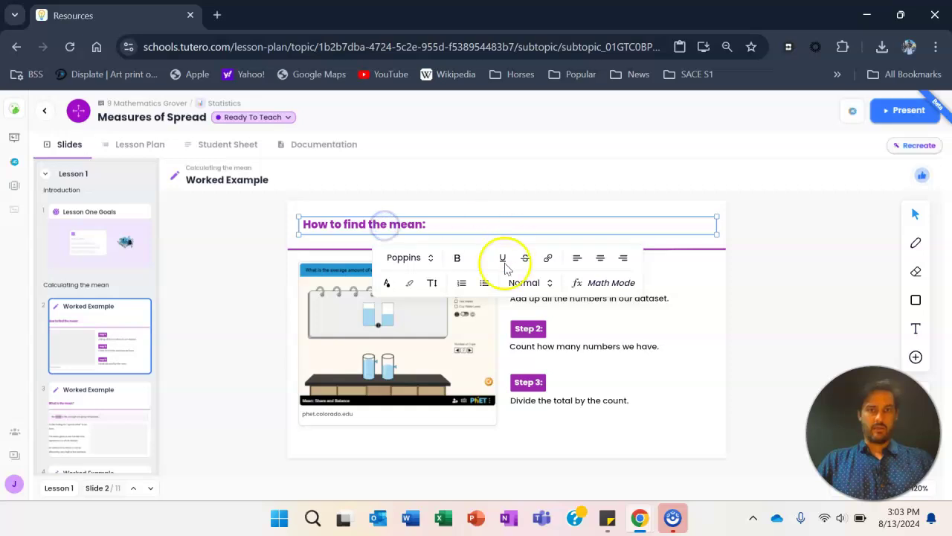
{"action": "left_click", "coordinate": [389, 339]}
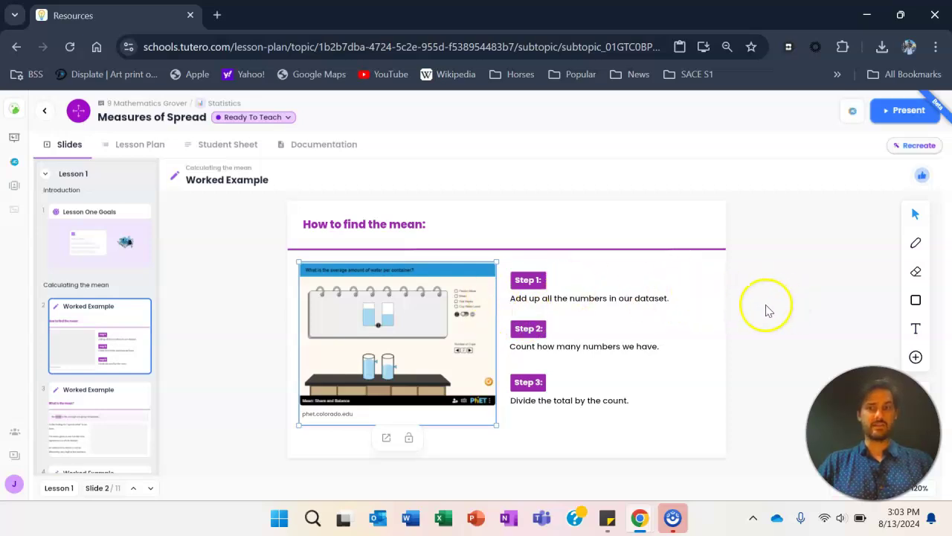
Review the Lesson One outline of the lesson plan, from the introduction to the conclusion.
{"action": "left_click", "coordinate": [143, 146]}
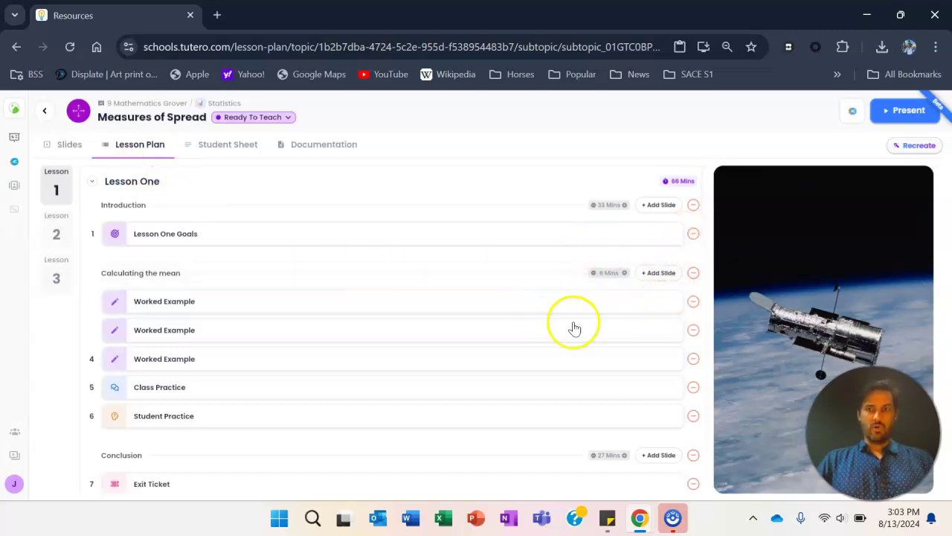
{"action": "left_click", "coordinate": [659, 273]}
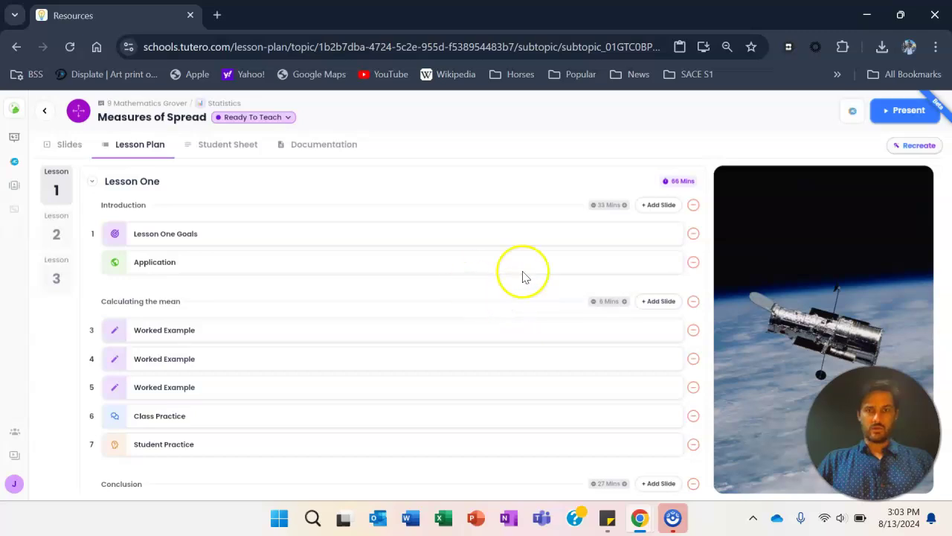
{"action": "scroll", "coordinate": [510, 303], "scroll_direction": "down", "scroll_amount": 4}
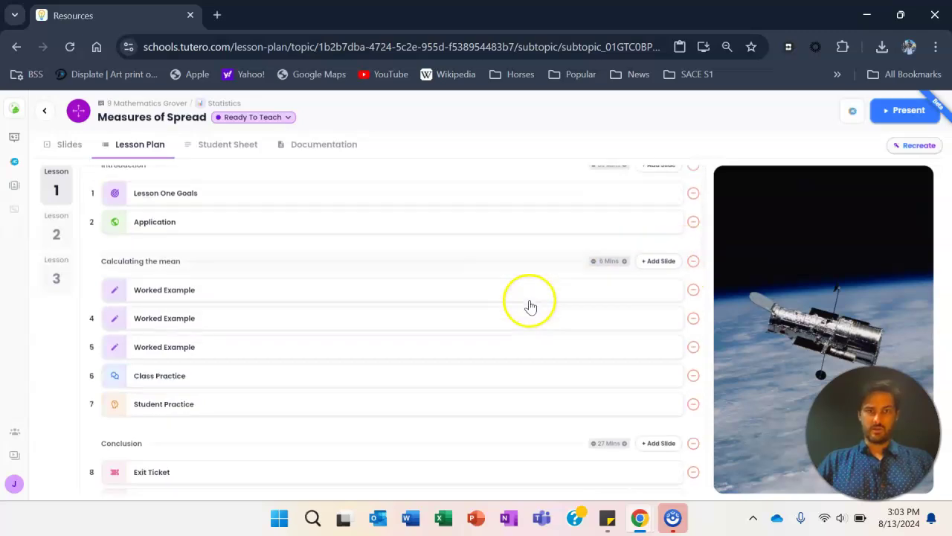
{"action": "scroll", "coordinate": [528, 304], "scroll_direction": "up", "scroll_amount": 5}
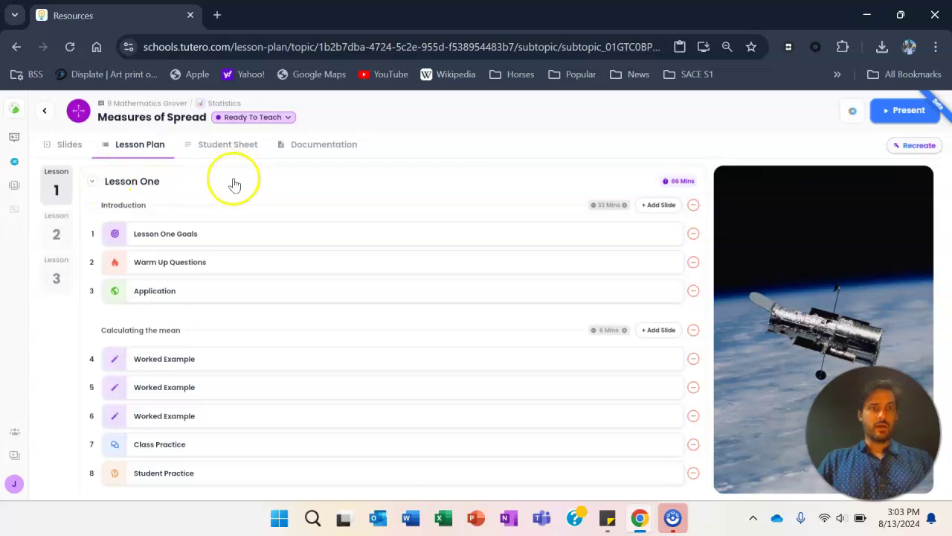
Return to the slides and use the AI question editor to simplify the Hot question on the Warm Up Questions slide.
{"action": "left_click", "coordinate": [74, 144]}
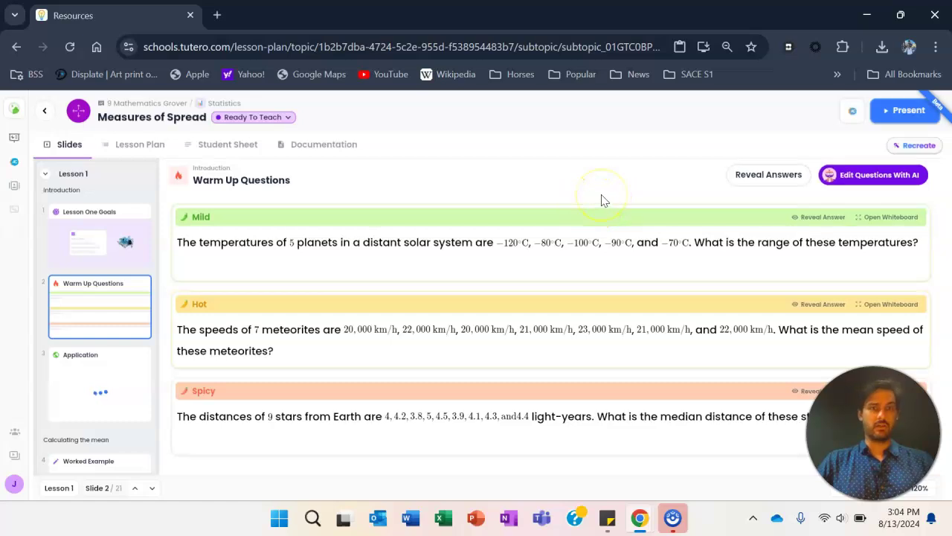
{"action": "left_click", "coordinate": [423, 196]}
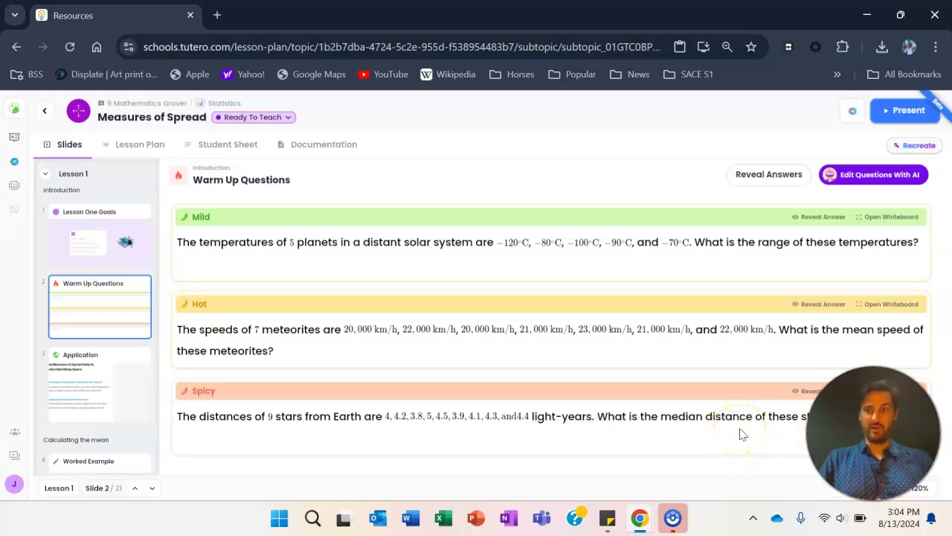
{"action": "left_click", "coordinate": [874, 182]}
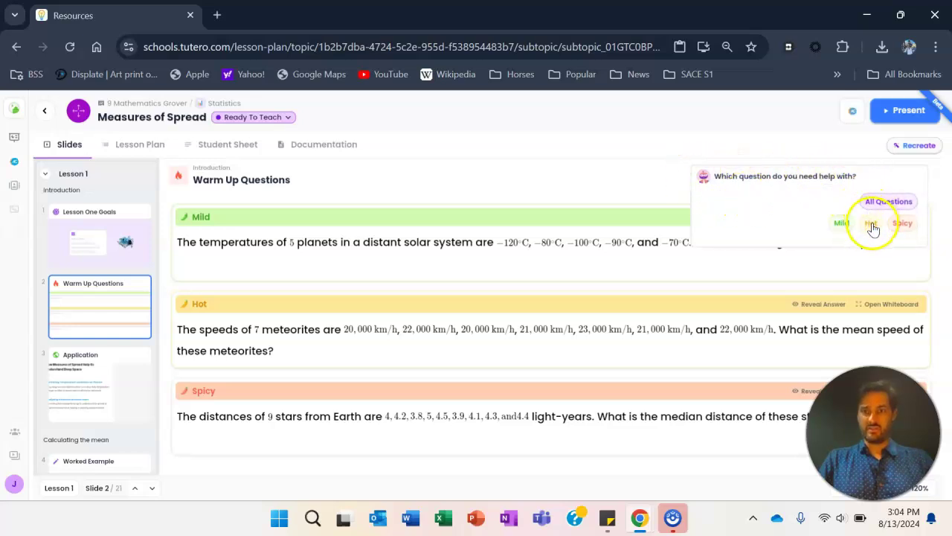
{"action": "left_click", "coordinate": [863, 227]}
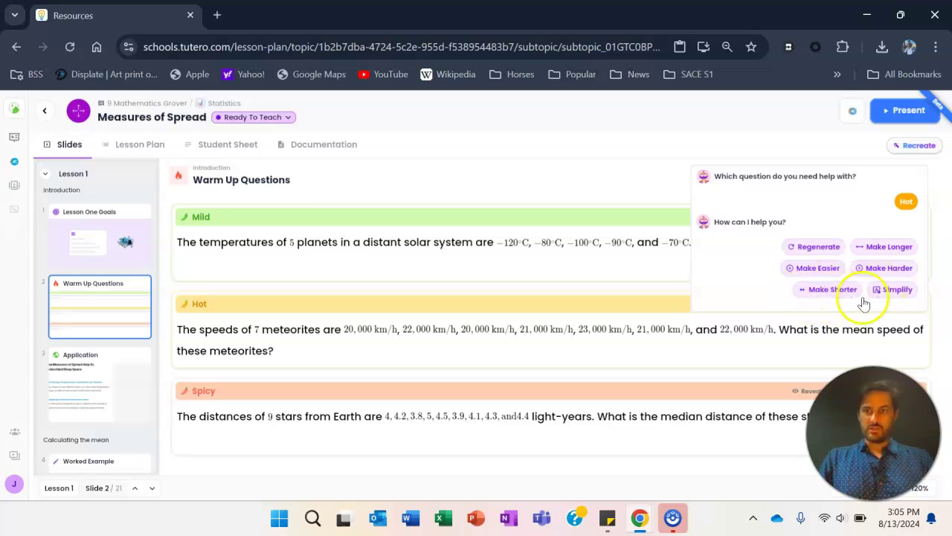
{"action": "left_click", "coordinate": [892, 295]}
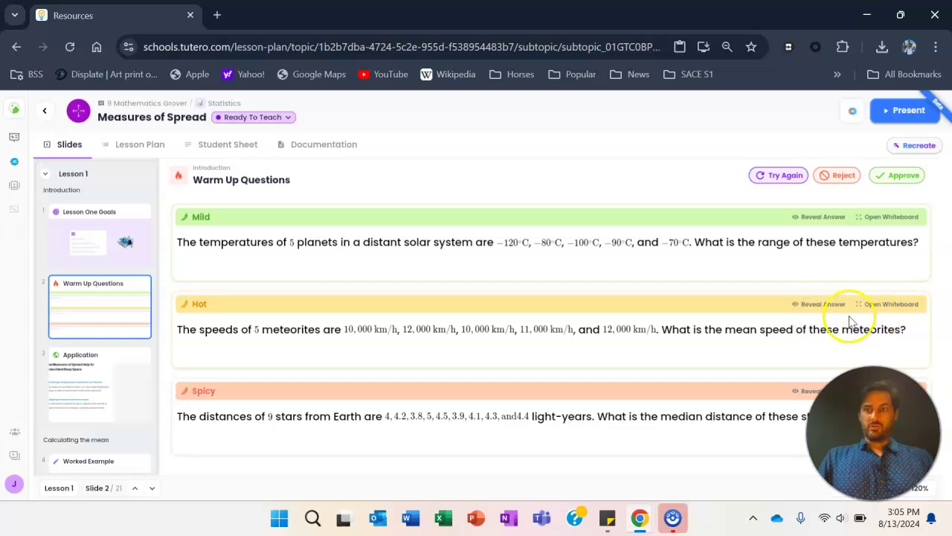
Try the Mild question's whiteboard with the pen tool, then close it and approve the AI's change to the Hot question.
{"action": "left_click", "coordinate": [886, 220]}
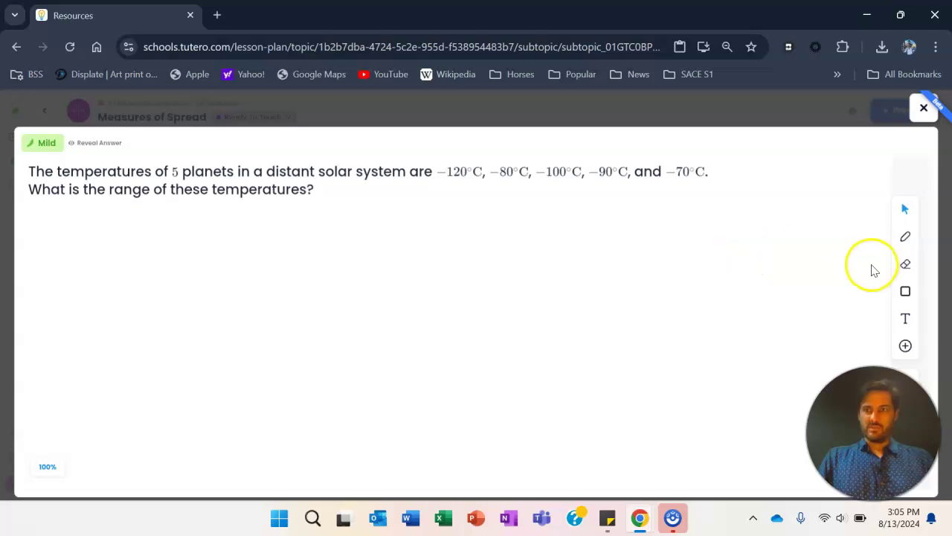
{"action": "left_click", "coordinate": [905, 236]}
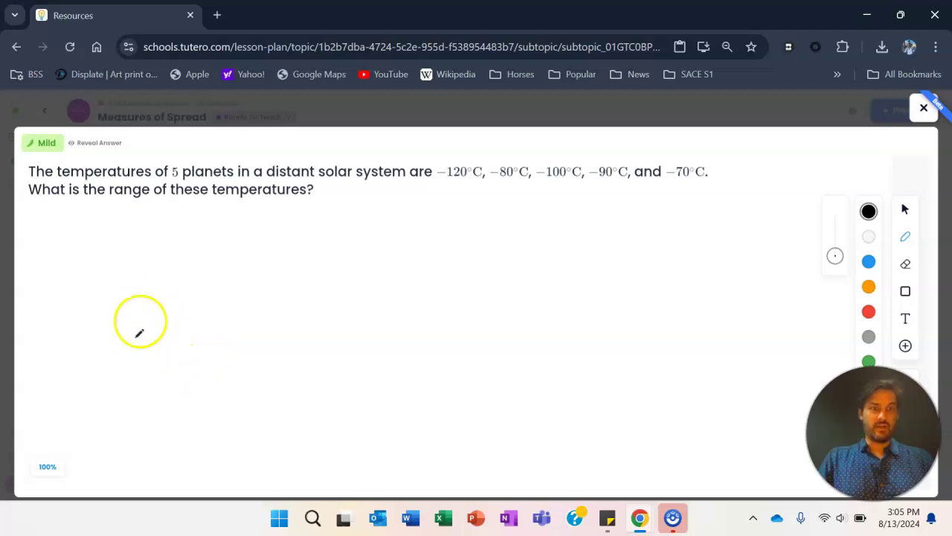
{"action": "left_click", "coordinate": [923, 109]}
{"action": "left_click", "coordinate": [900, 177]}
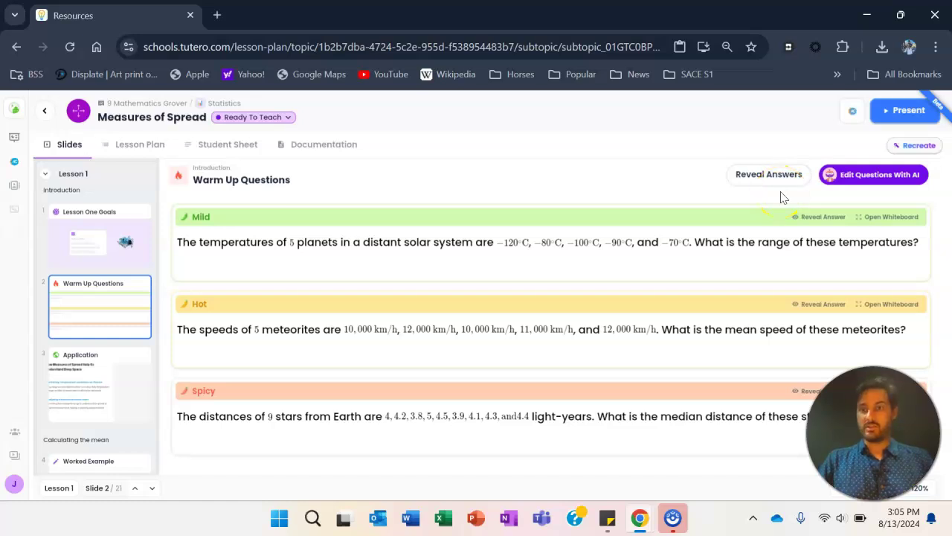
Reveal the answers to the Mild, Hot and Spicy warm-up questions.
{"action": "left_click", "coordinate": [776, 176]}
{"action": "left_click", "coordinate": [817, 219]}
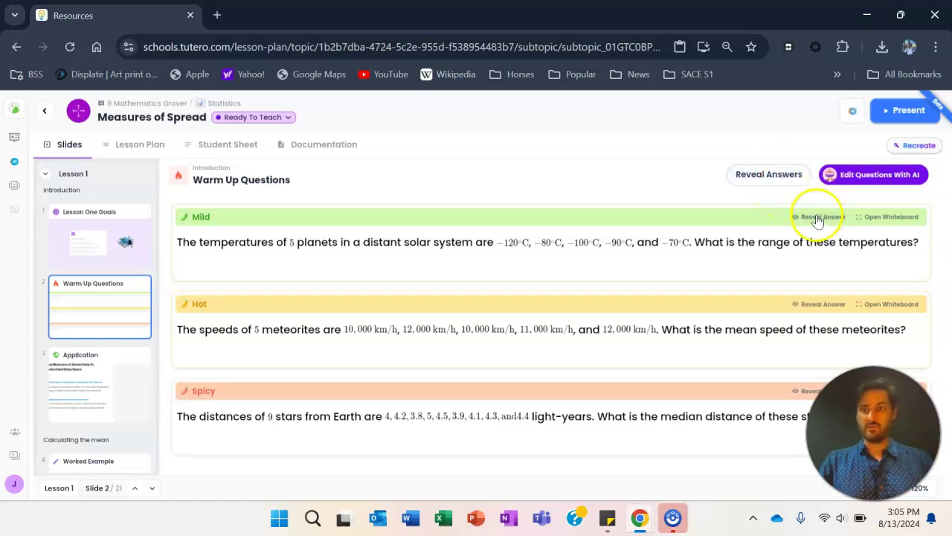
{"action": "left_click", "coordinate": [793, 216]}
{"action": "left_click", "coordinate": [774, 176]}
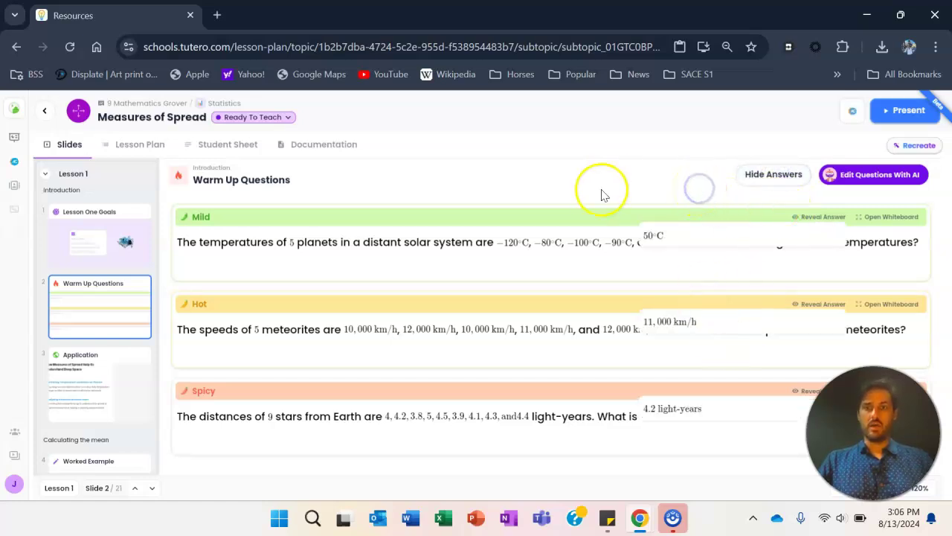
View the Application slide on measures of spread in deep space and the "How to find the mean" worked example.
{"action": "left_click", "coordinate": [93, 389]}
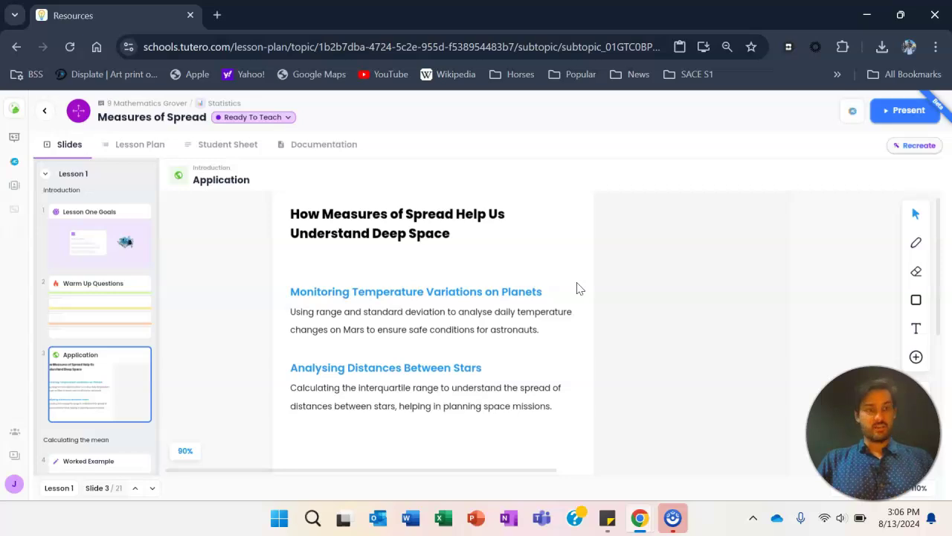
{"action": "scroll", "coordinate": [580, 289], "scroll_direction": "down", "scroll_amount": 1}
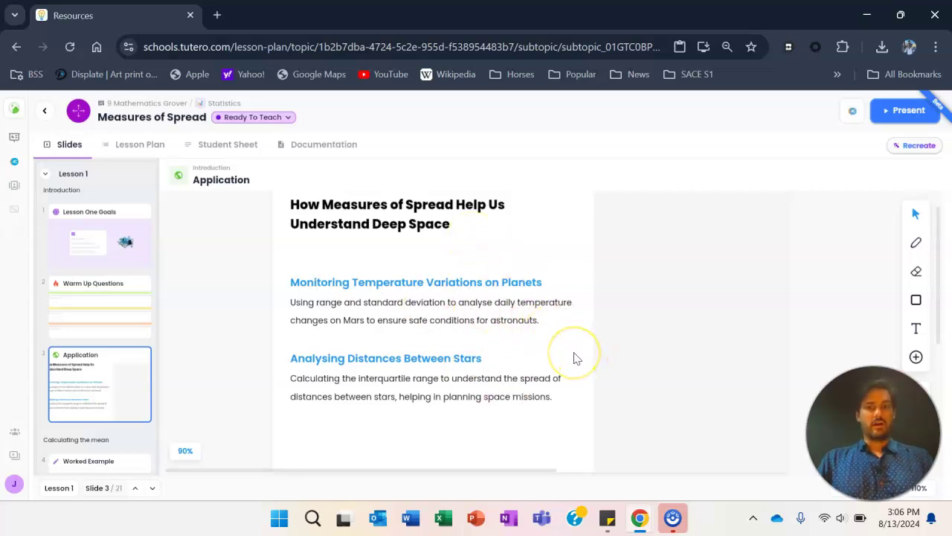
{"action": "scroll", "coordinate": [116, 383], "scroll_direction": "down", "scroll_amount": 3}
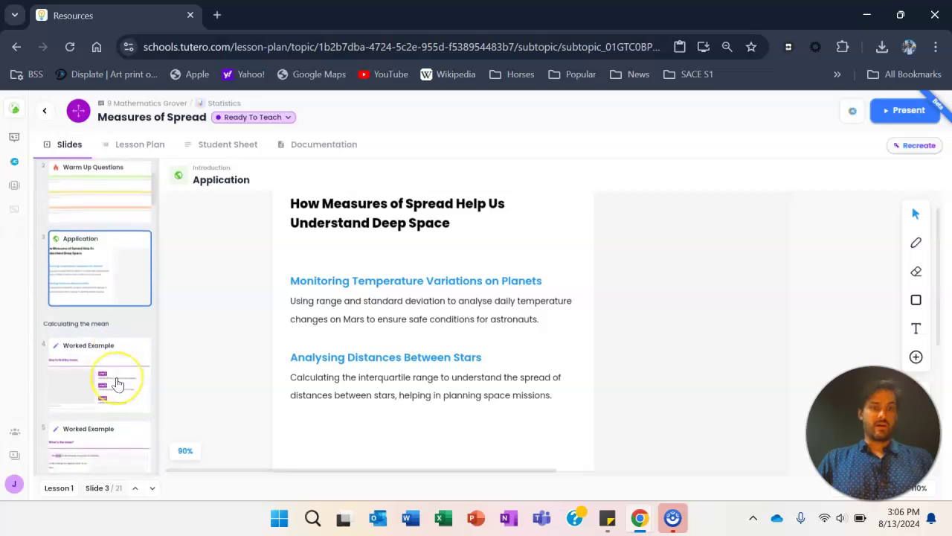
{"action": "left_click", "coordinate": [112, 342]}
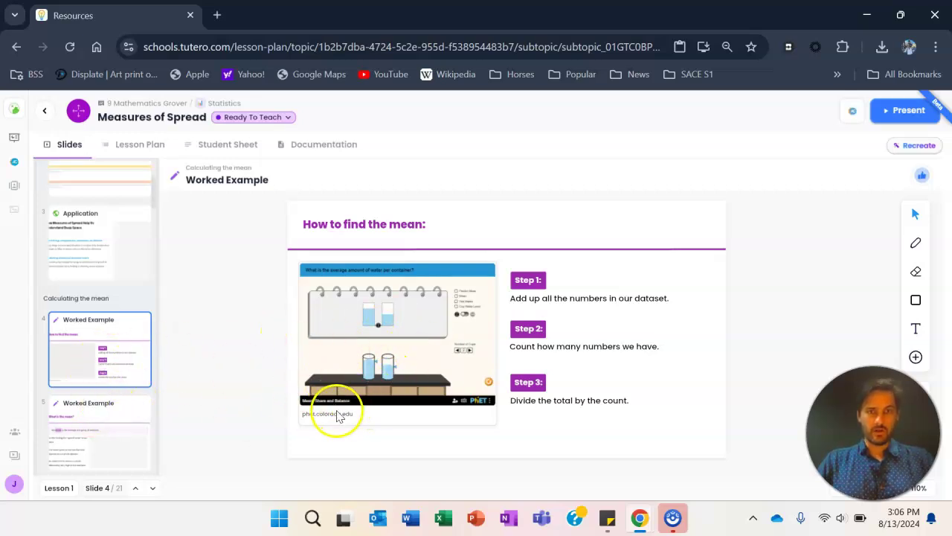
View the "What is the mean?" slide, inspect its explanatory text box, and open the Example 1 worked example.
{"action": "scroll", "coordinate": [101, 349], "scroll_direction": "down", "scroll_amount": 3}
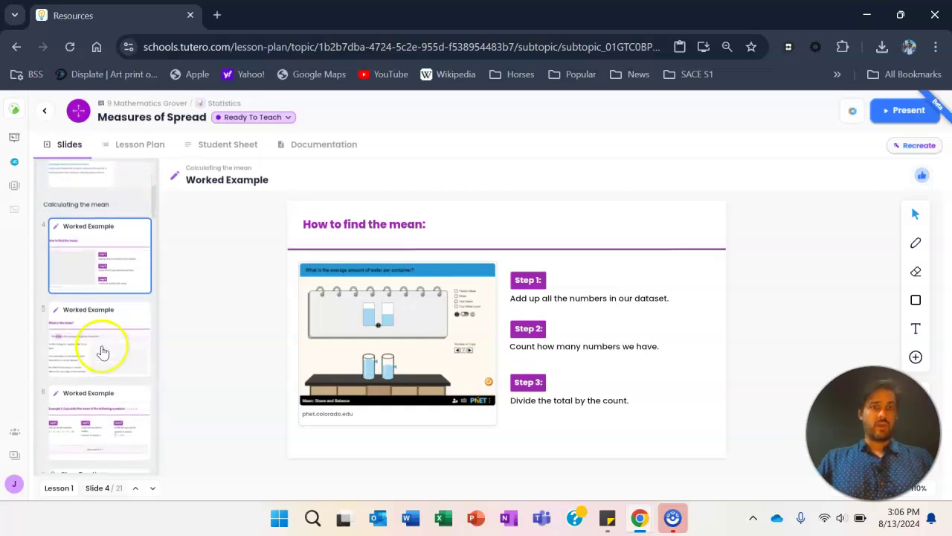
{"action": "left_click", "coordinate": [132, 320]}
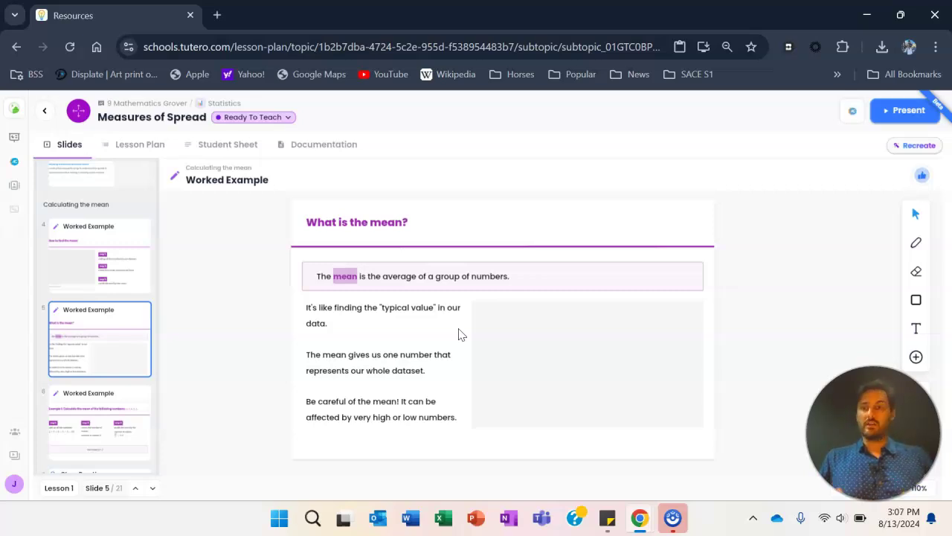
{"action": "left_click", "coordinate": [438, 362]}
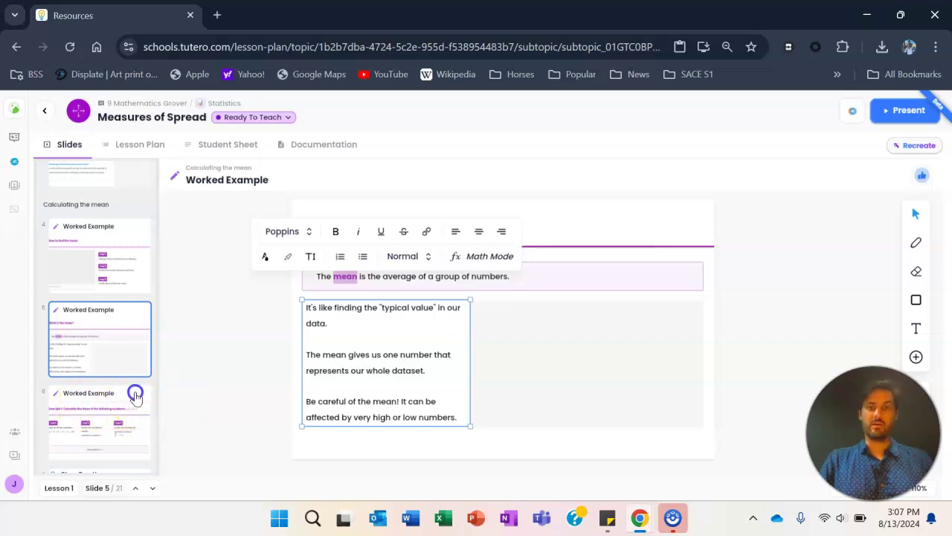
{"action": "left_click", "coordinate": [133, 394]}
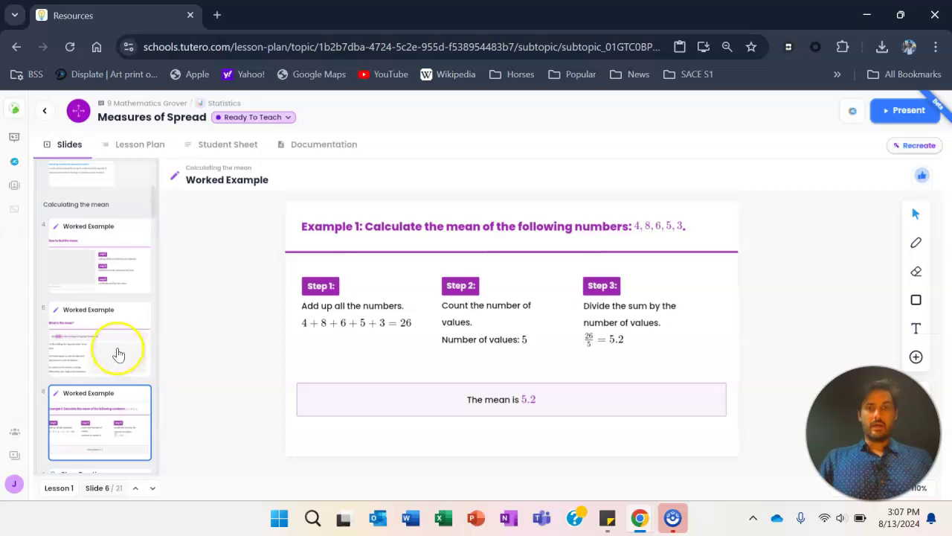
Add question Q1 of Question Type 1 to the Class Practice slide on calculating the mean.
{"action": "scroll", "coordinate": [118, 355], "scroll_direction": "down", "scroll_amount": 3}
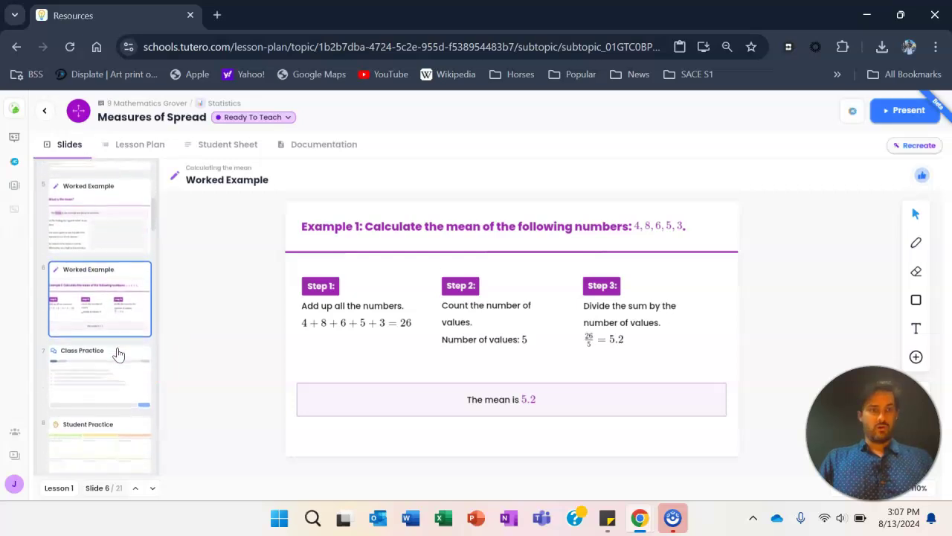
{"action": "left_click", "coordinate": [117, 352]}
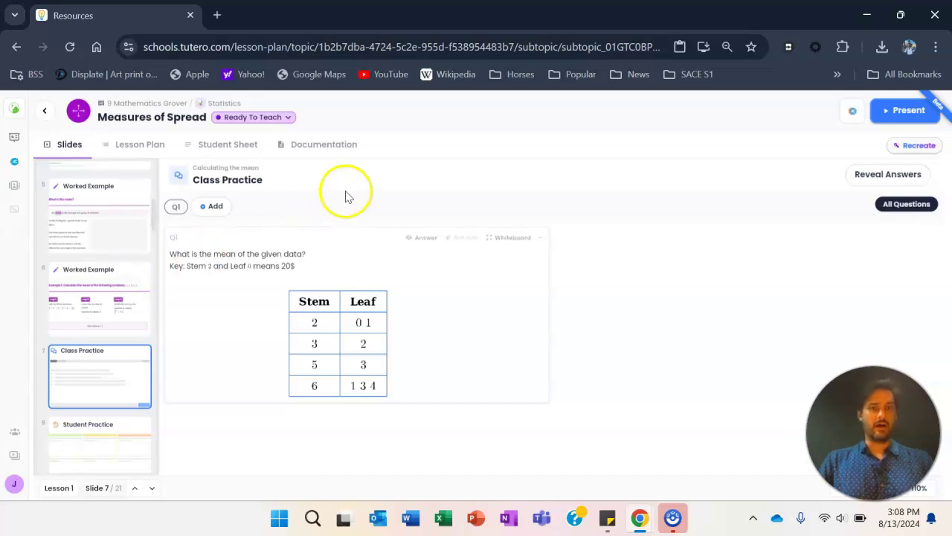
{"action": "left_click", "coordinate": [213, 210]}
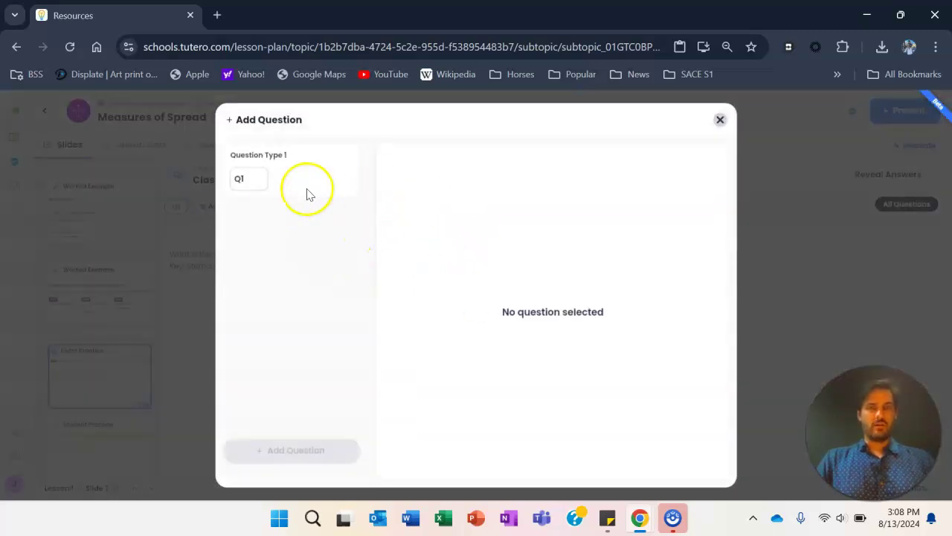
{"action": "left_click", "coordinate": [250, 180]}
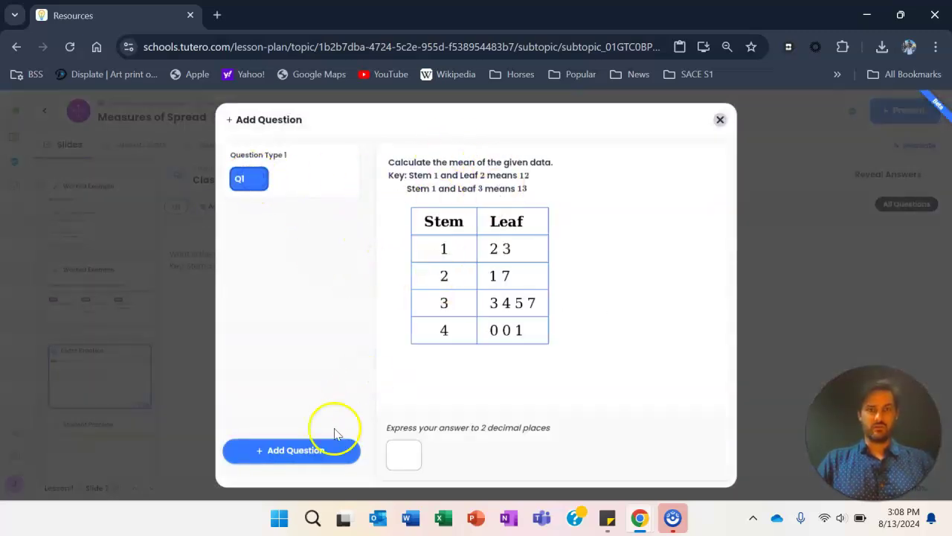
{"action": "left_click", "coordinate": [311, 455]}
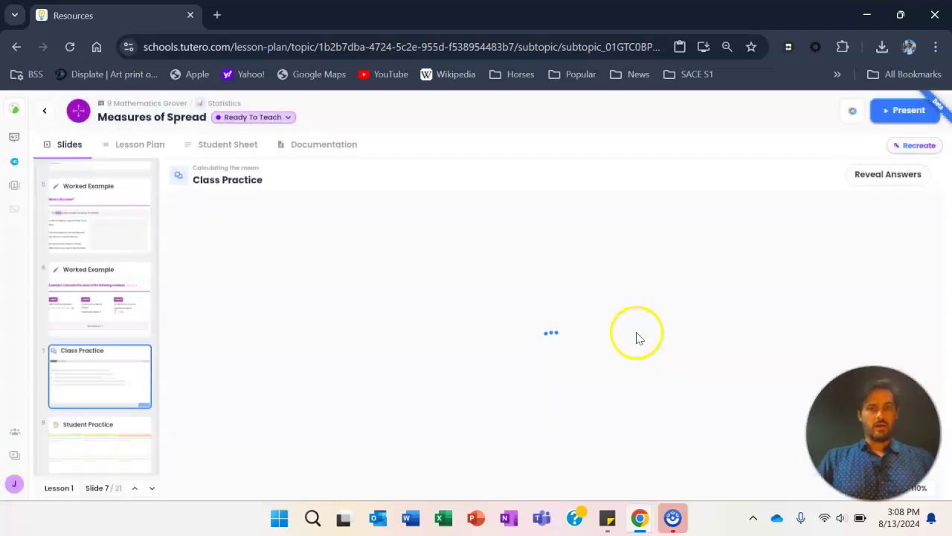
Browse the additional questions available for the Mild and Hot levels of the Student Practice slide without adding any.
{"action": "scroll", "coordinate": [82, 359], "scroll_direction": "down", "scroll_amount": 2}
{"action": "left_click", "coordinate": [112, 341]}
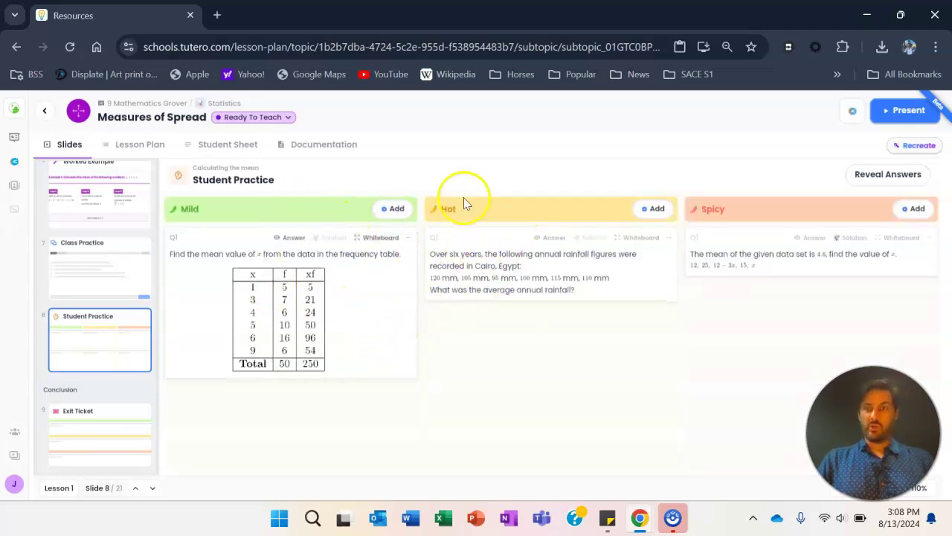
{"action": "left_click", "coordinate": [398, 209]}
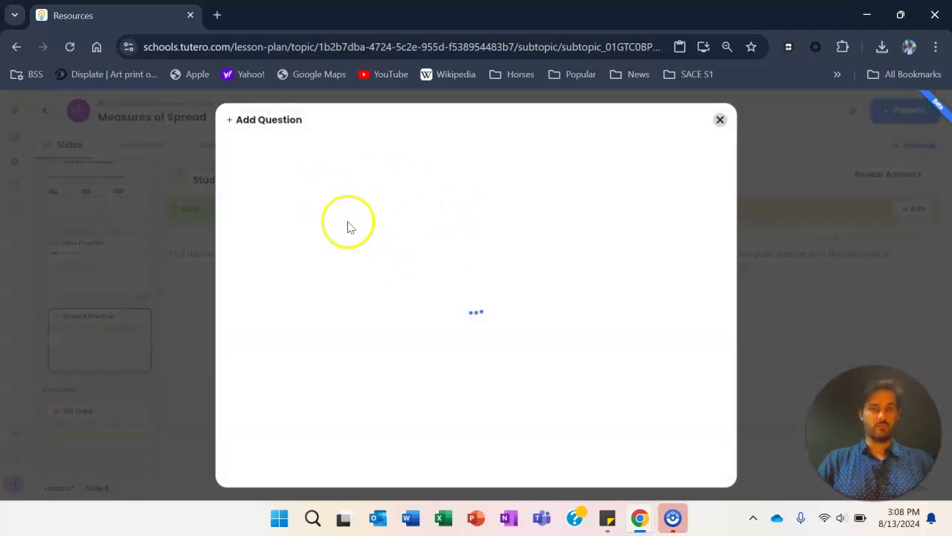
{"action": "left_click", "coordinate": [287, 180]}
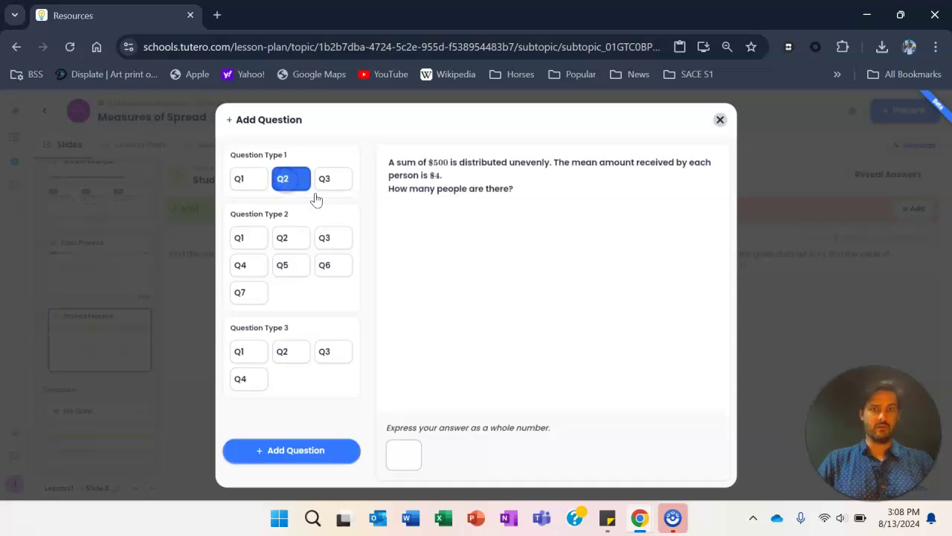
{"action": "left_click", "coordinate": [295, 244]}
{"action": "left_click", "coordinate": [291, 350]}
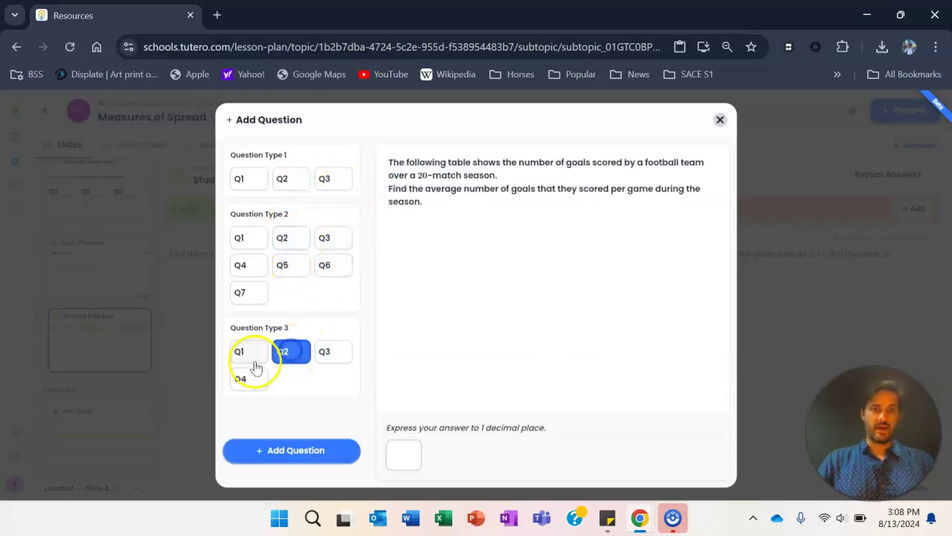
{"action": "left_click", "coordinate": [720, 120]}
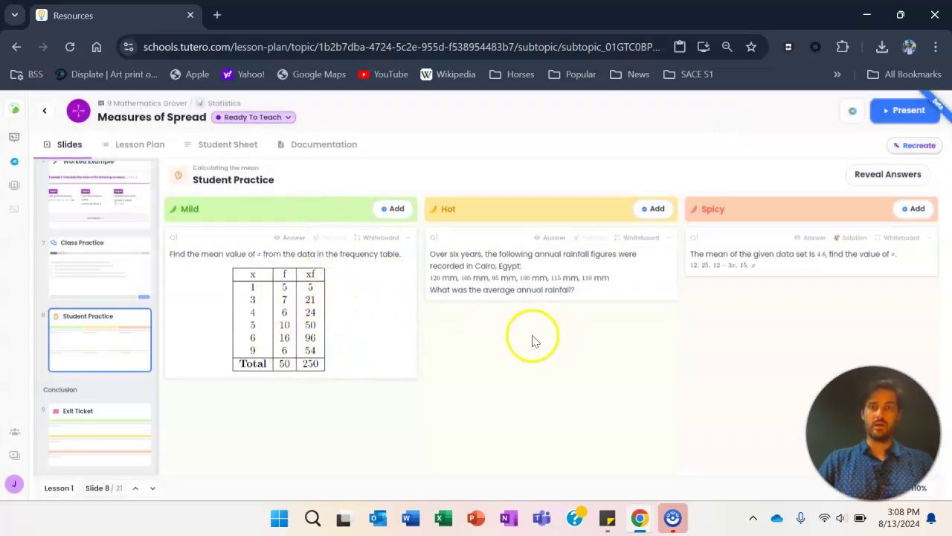
{"action": "left_click", "coordinate": [657, 210]}
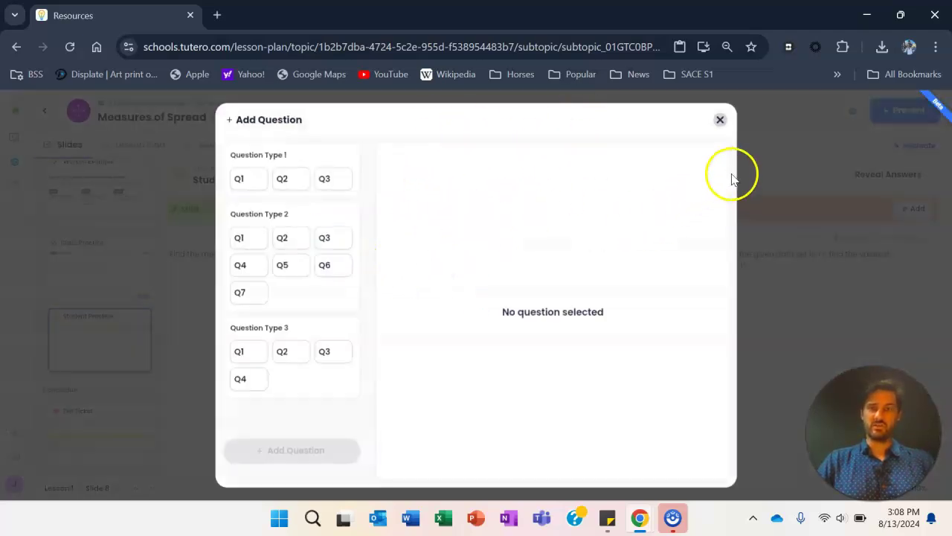
{"action": "left_click", "coordinate": [720, 120]}
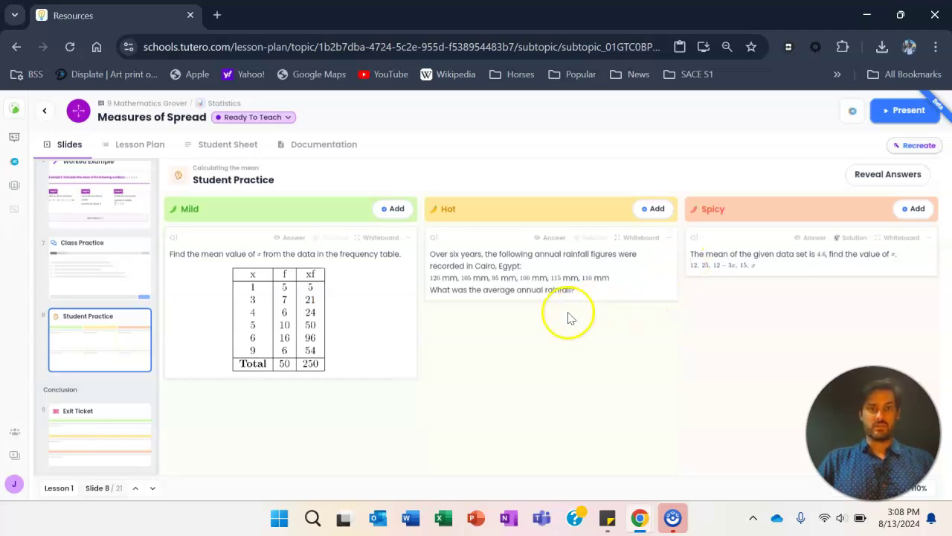
View the Exit Ticket and Contemplative Question slides of Lesson 1 and the Lesson Two Goals slide.
{"action": "scroll", "coordinate": [104, 397], "scroll_direction": "down", "scroll_amount": 1}
{"action": "left_click", "coordinate": [117, 342]}
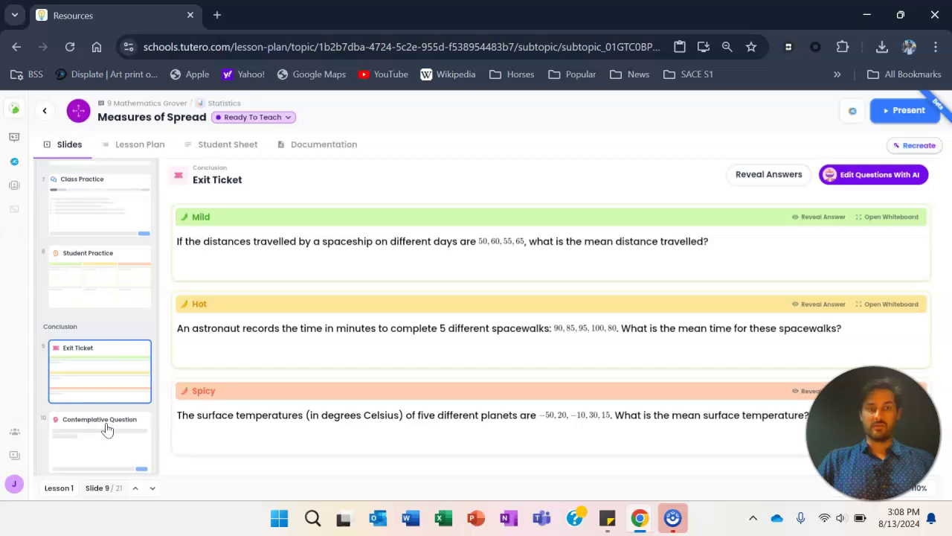
{"action": "scroll", "coordinate": [106, 430], "scroll_direction": "down", "scroll_amount": 1}
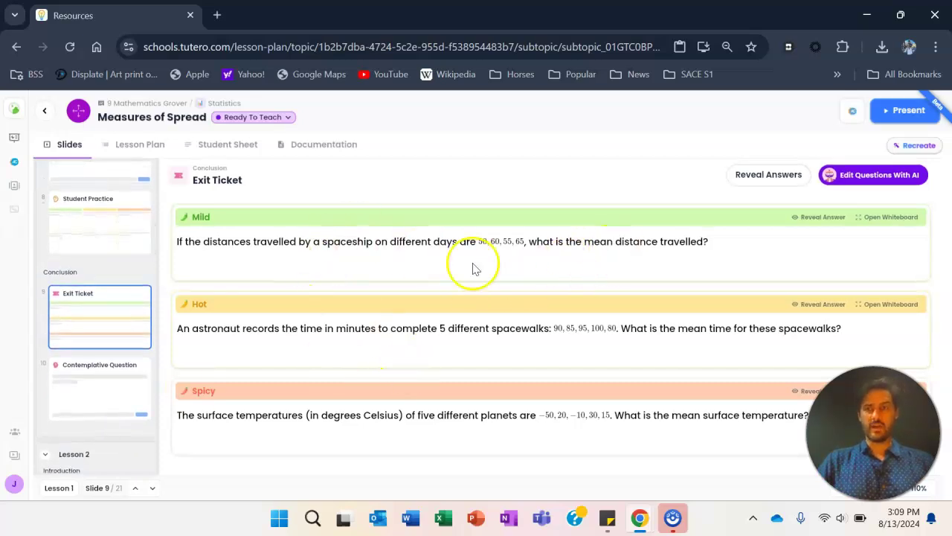
{"action": "left_click", "coordinate": [116, 383]}
{"action": "scroll", "coordinate": [117, 383], "scroll_direction": "down", "scroll_amount": 4}
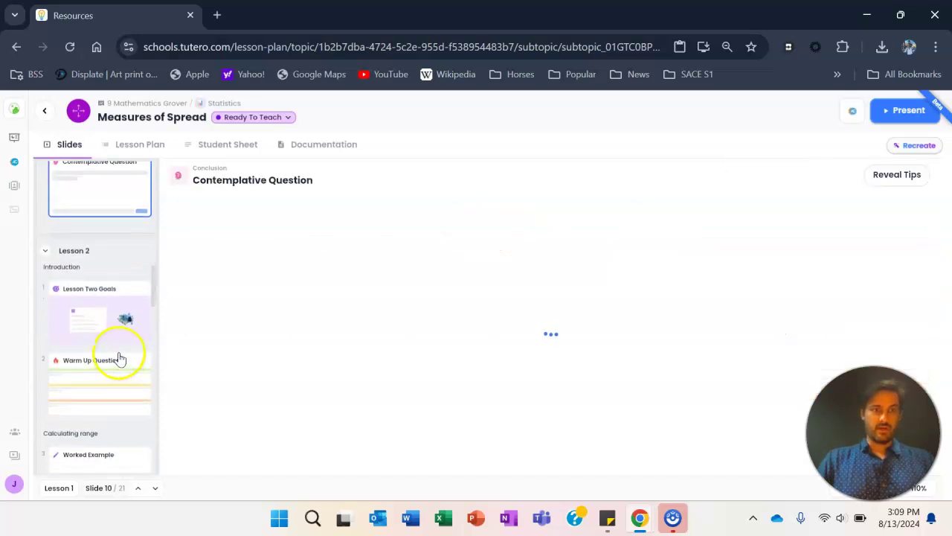
{"action": "left_click", "coordinate": [108, 264]}
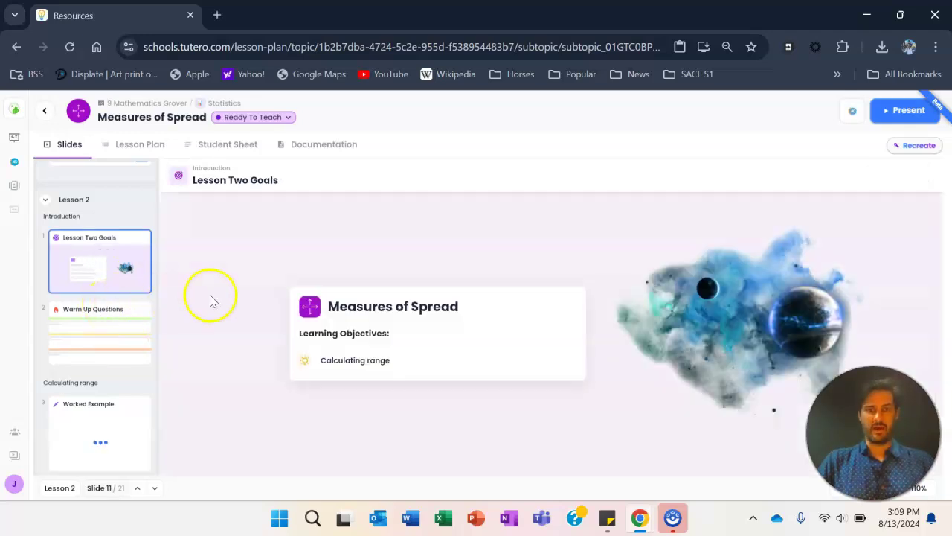
{"action": "scroll", "coordinate": [134, 191], "scroll_direction": "up", "scroll_amount": 1}
{"action": "scroll", "coordinate": [134, 193], "scroll_direction": "down", "scroll_amount": 5}
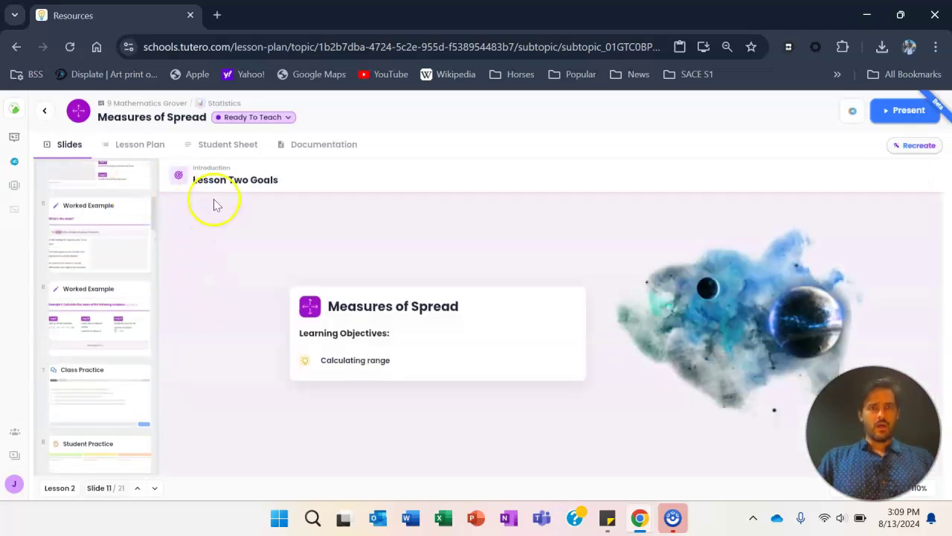
Set up a student sheet containing the Warm Up Questions, Student Questions, Exit Ticket and Contemplative Question.
{"action": "left_click", "coordinate": [208, 147]}
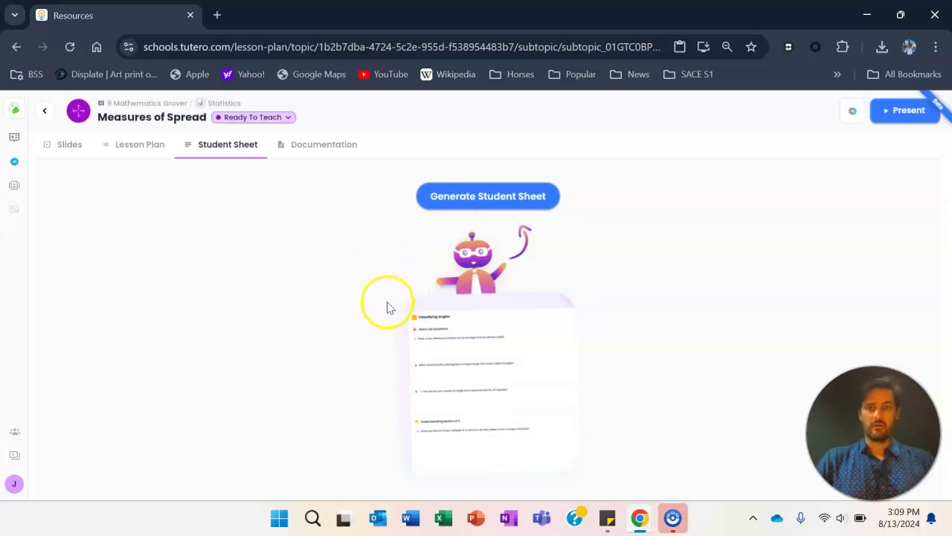
{"action": "left_click", "coordinate": [479, 200]}
{"action": "left_click", "coordinate": [414, 201]}
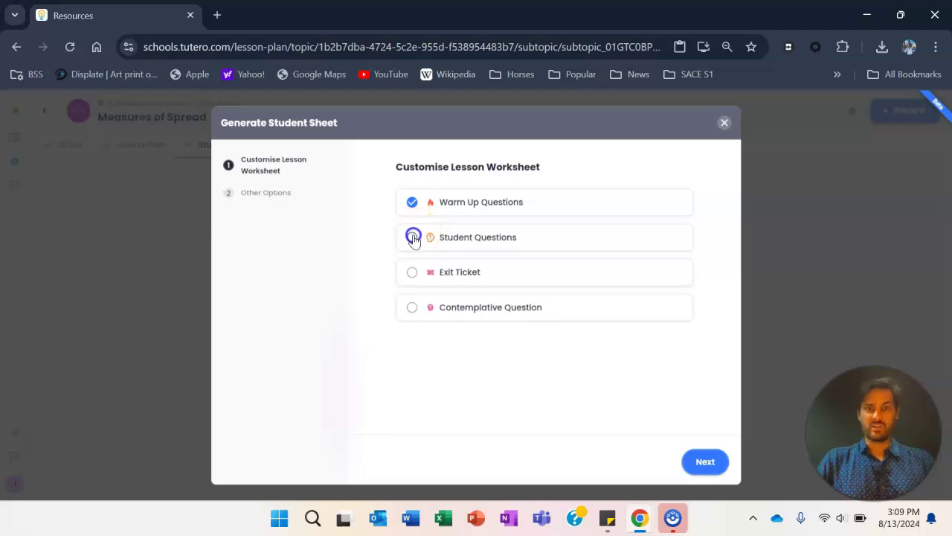
{"action": "left_click", "coordinate": [415, 307]}
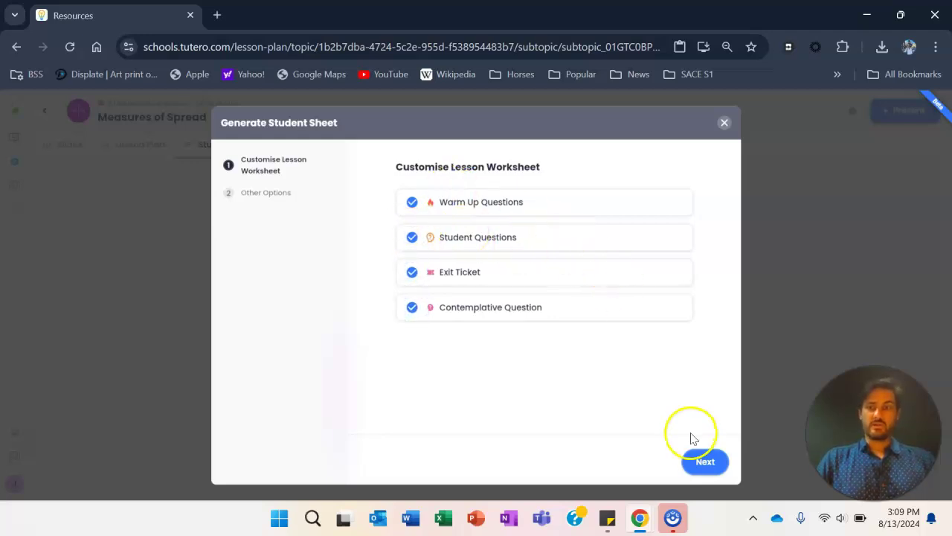
{"action": "left_click", "coordinate": [704, 461]}
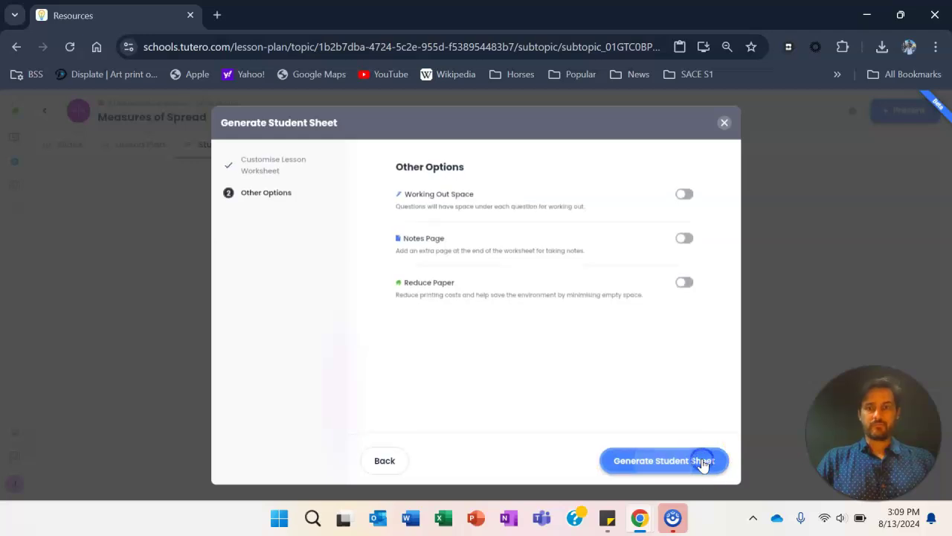
Try the Working Out Space option, turn it back off, enable Reduce Paper, and generate the student sheet.
{"action": "left_click", "coordinate": [684, 195]}
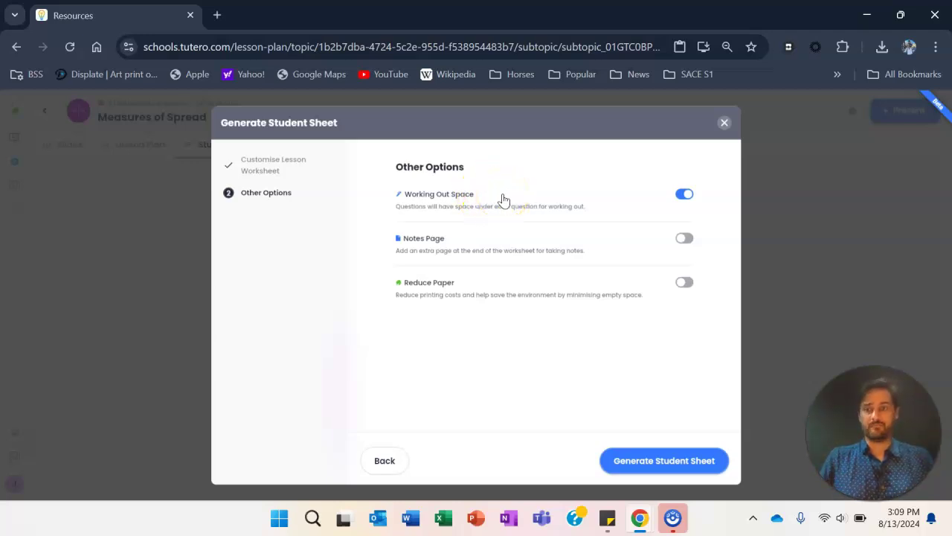
{"action": "left_click", "coordinate": [685, 196]}
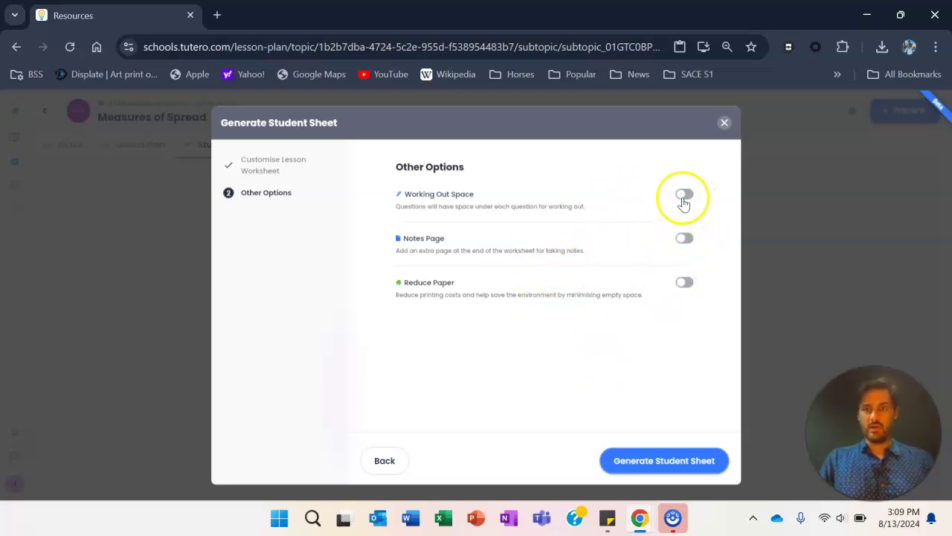
{"action": "left_click", "coordinate": [684, 282]}
{"action": "left_click", "coordinate": [655, 456]}
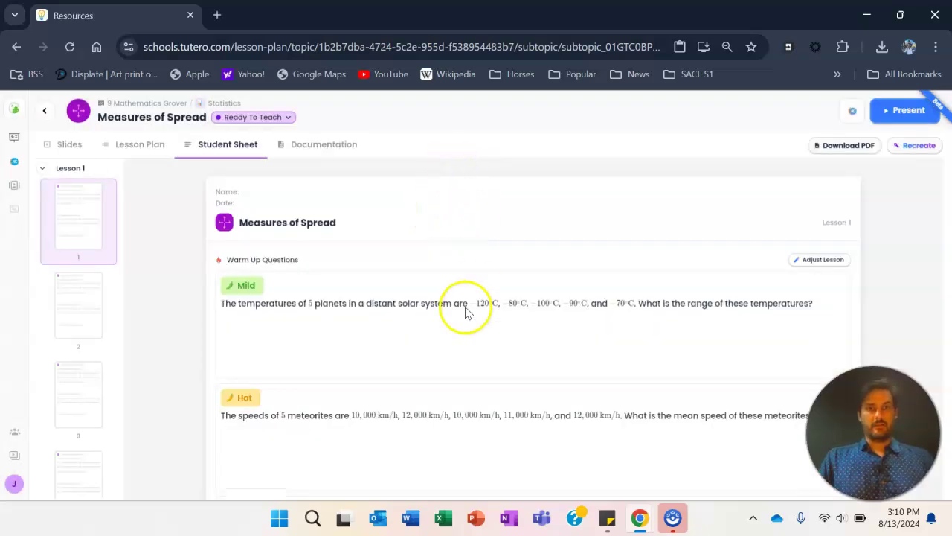
Review the generated student sheet's warm-up questions, mean practice questions and the start of its Exit Ticket.
{"action": "scroll", "coordinate": [466, 308], "scroll_direction": "down", "scroll_amount": 1}
{"action": "scroll", "coordinate": [398, 270], "scroll_direction": "up", "scroll_amount": 1}
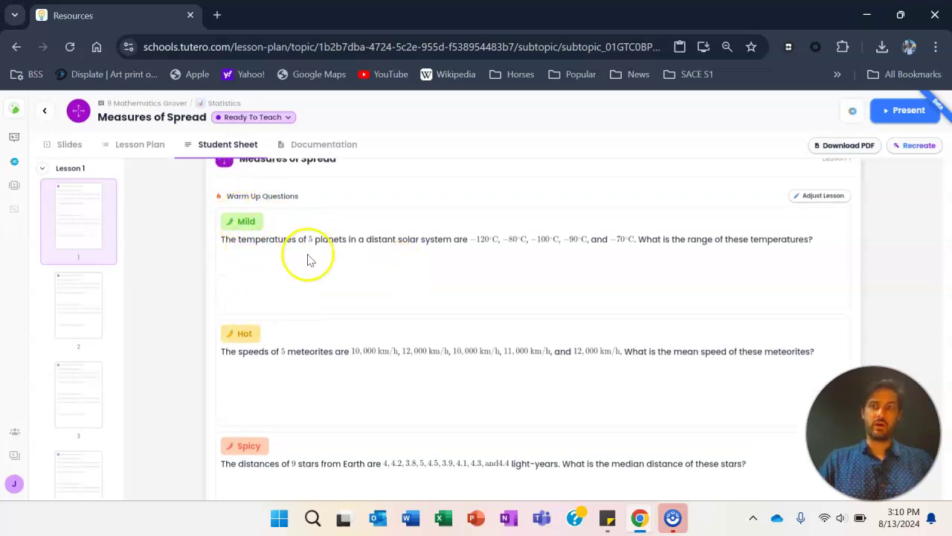
{"action": "scroll", "coordinate": [304, 318], "scroll_direction": "down", "scroll_amount": 2}
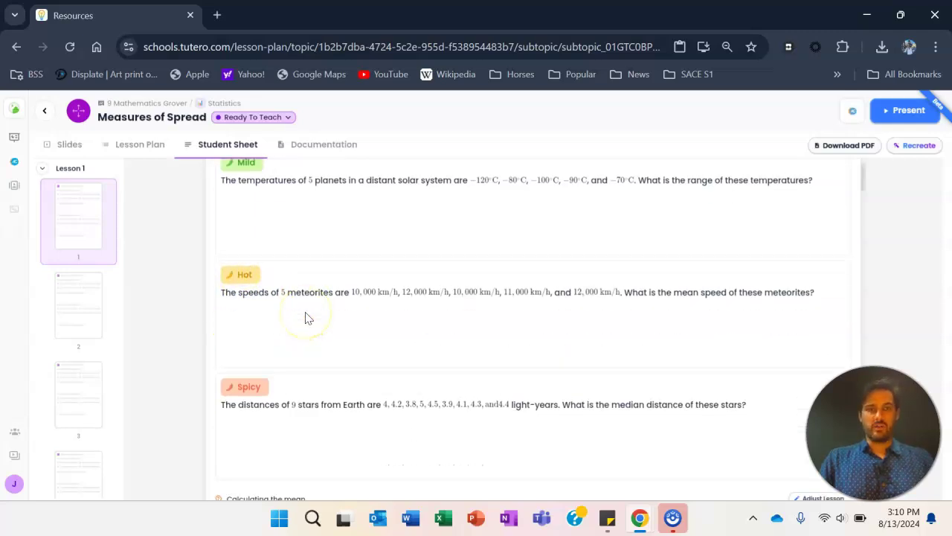
{"action": "scroll", "coordinate": [305, 318], "scroll_direction": "up", "scroll_amount": 2}
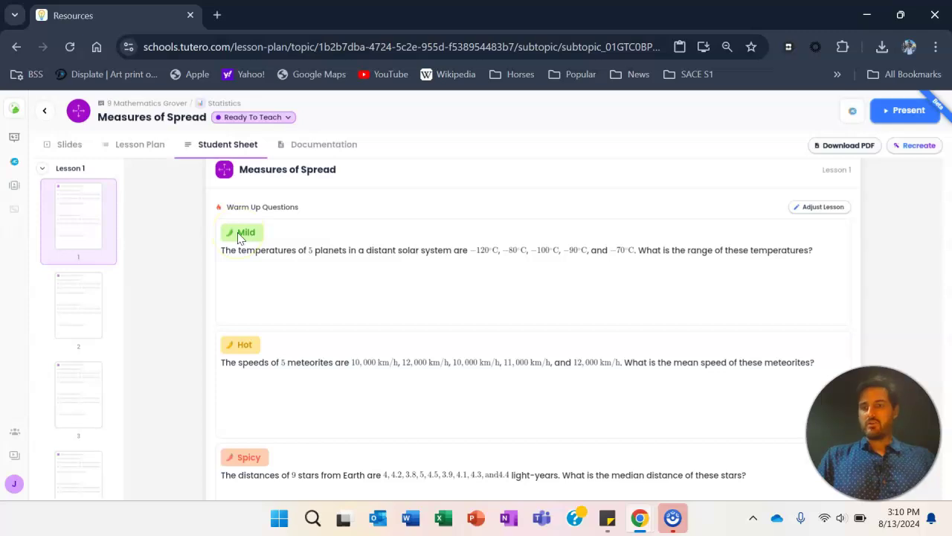
{"action": "scroll", "coordinate": [253, 328], "scroll_direction": "down", "scroll_amount": 2}
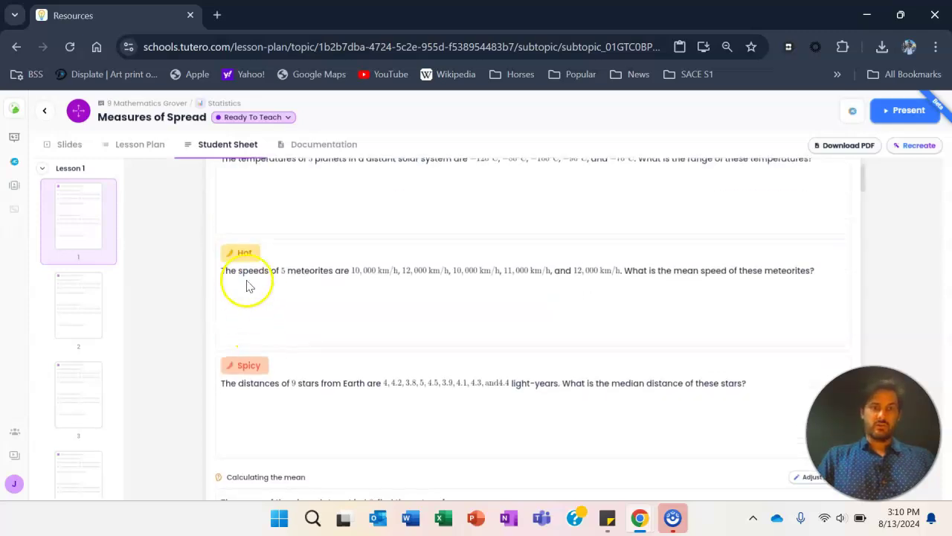
{"action": "scroll", "coordinate": [295, 366], "scroll_direction": "down", "scroll_amount": 6}
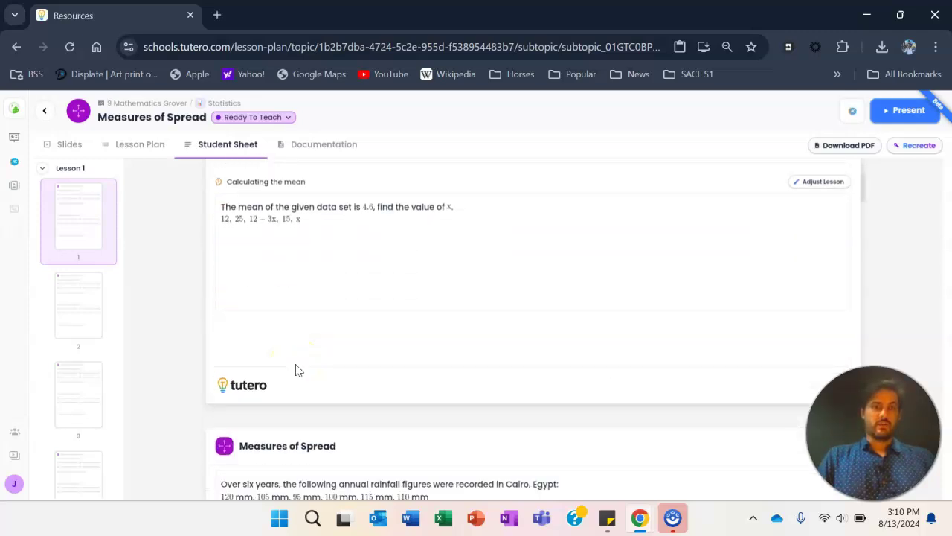
{"action": "scroll", "coordinate": [296, 367], "scroll_direction": "down", "scroll_amount": 5}
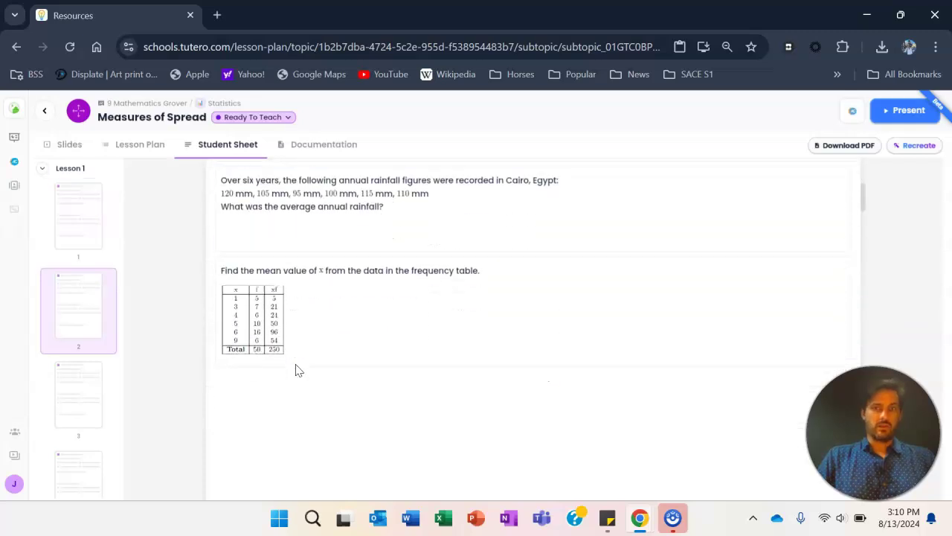
{"action": "scroll", "coordinate": [295, 370], "scroll_direction": "down", "scroll_amount": 3}
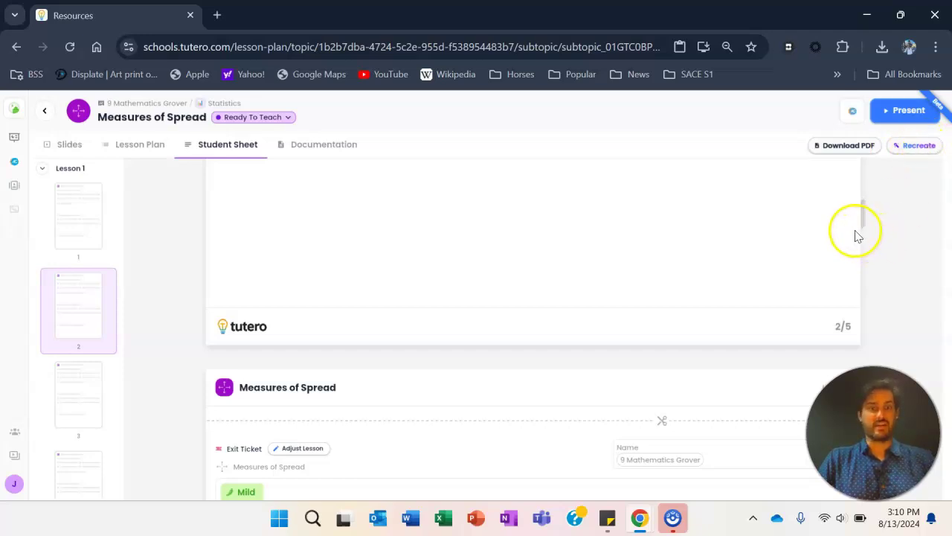
{"action": "scroll", "coordinate": [802, 270], "scroll_direction": "up", "scroll_amount": 10}
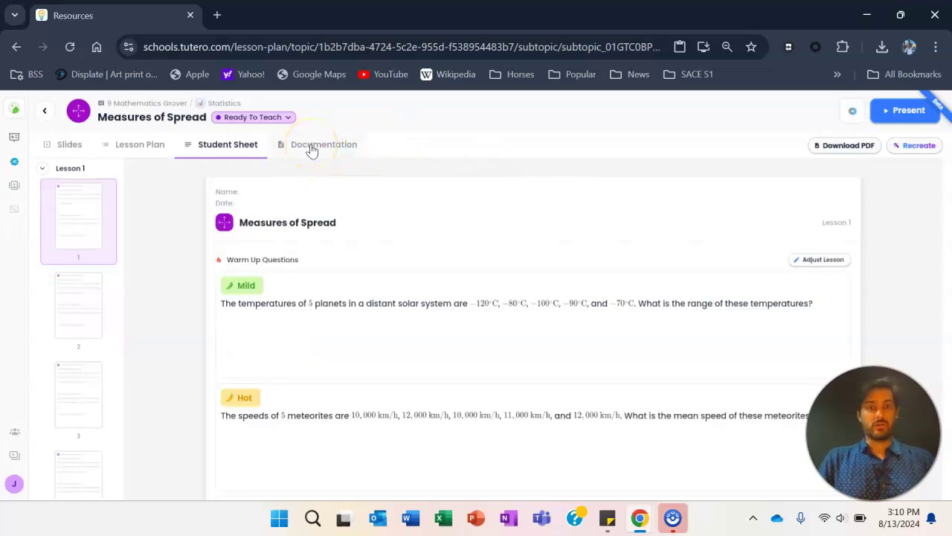
Generate the lesson documentation with all curriculum connections and all lesson plan items in the Table layout.
{"action": "left_click", "coordinate": [311, 148]}
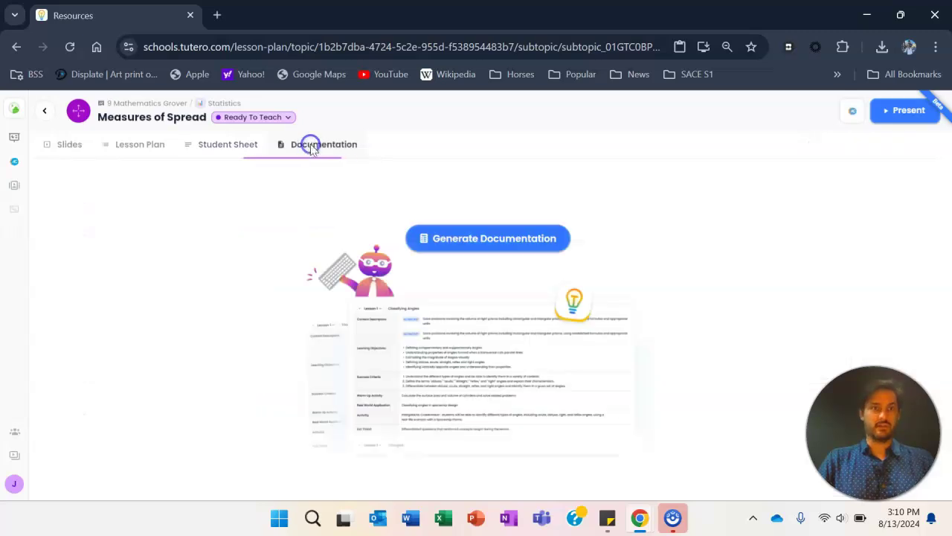
{"action": "left_click", "coordinate": [493, 237]}
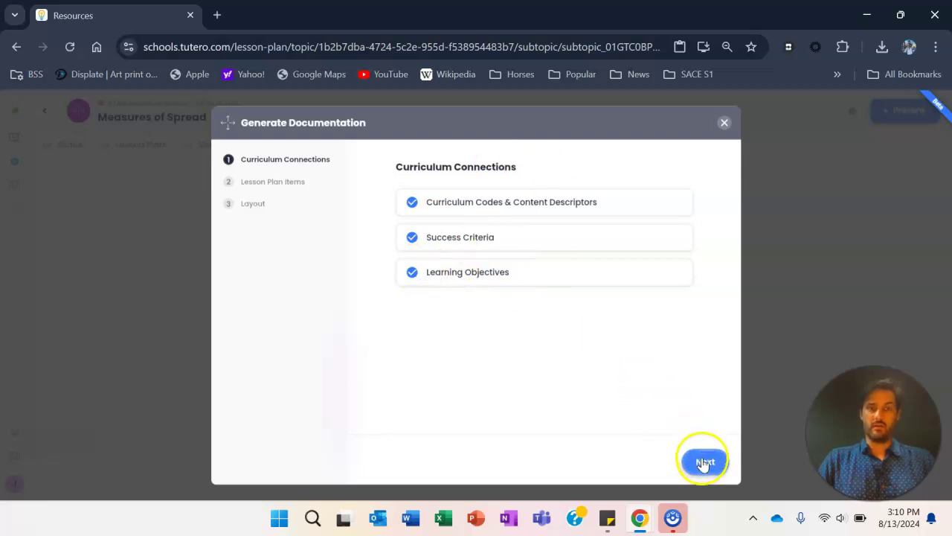
{"action": "left_click", "coordinate": [703, 465]}
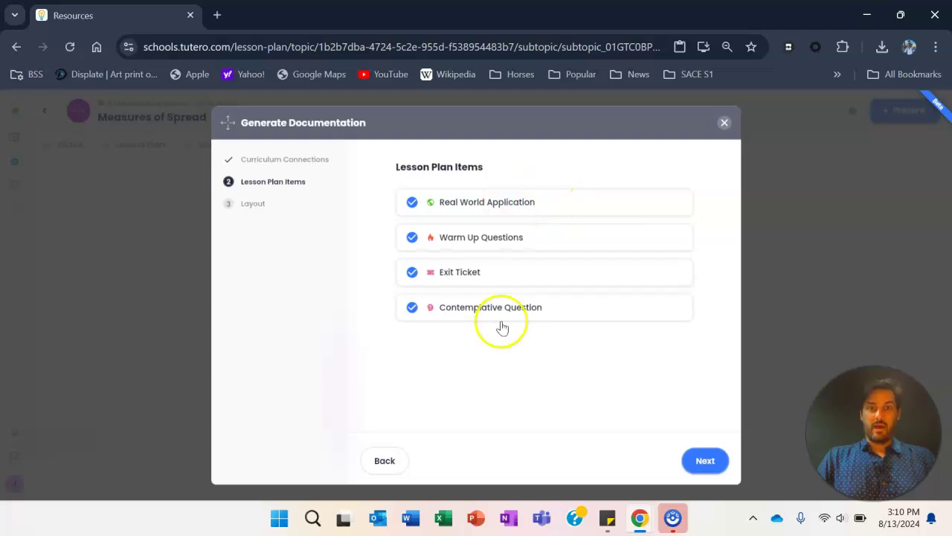
{"action": "left_click", "coordinate": [703, 461]}
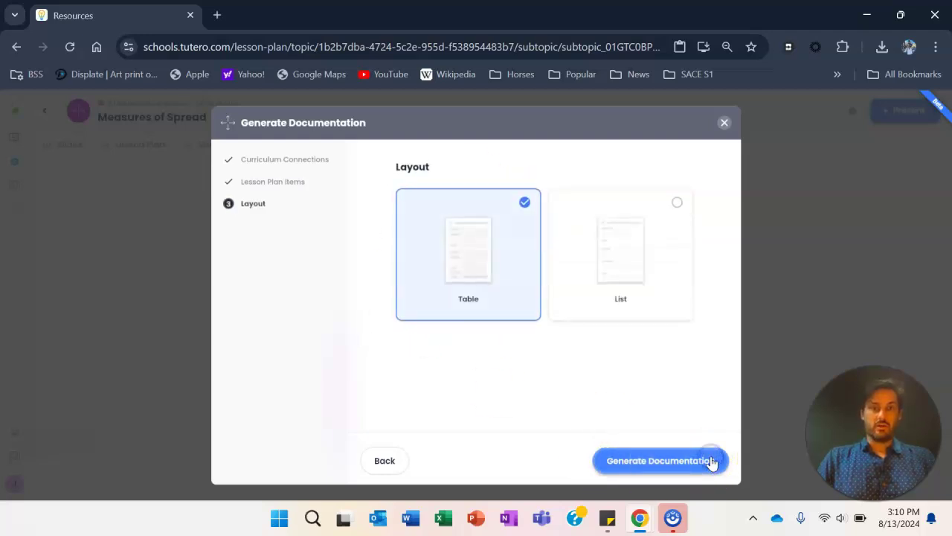
{"action": "left_click", "coordinate": [654, 462]}
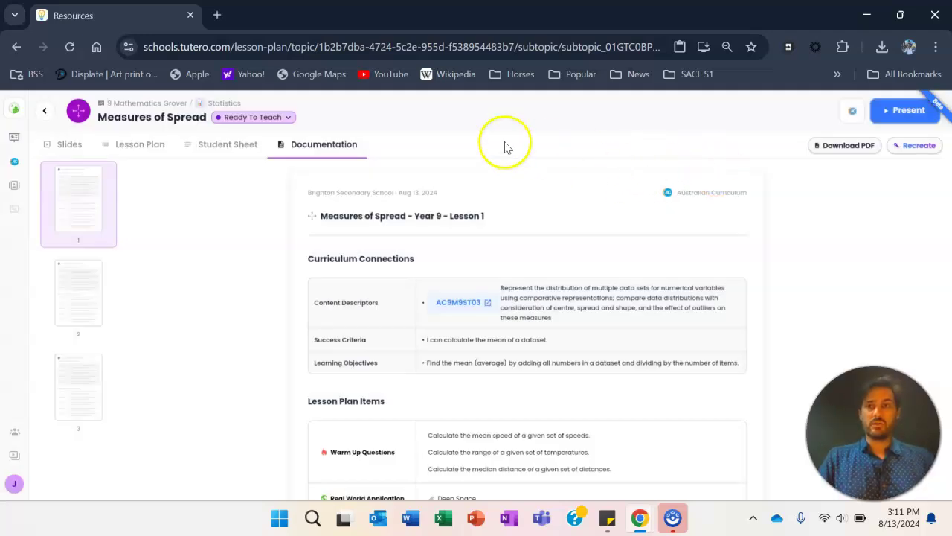
Look in on the lesson plan and return to the Lesson 1 slides.
{"action": "left_click", "coordinate": [141, 146]}
{"action": "left_click", "coordinate": [67, 144]}
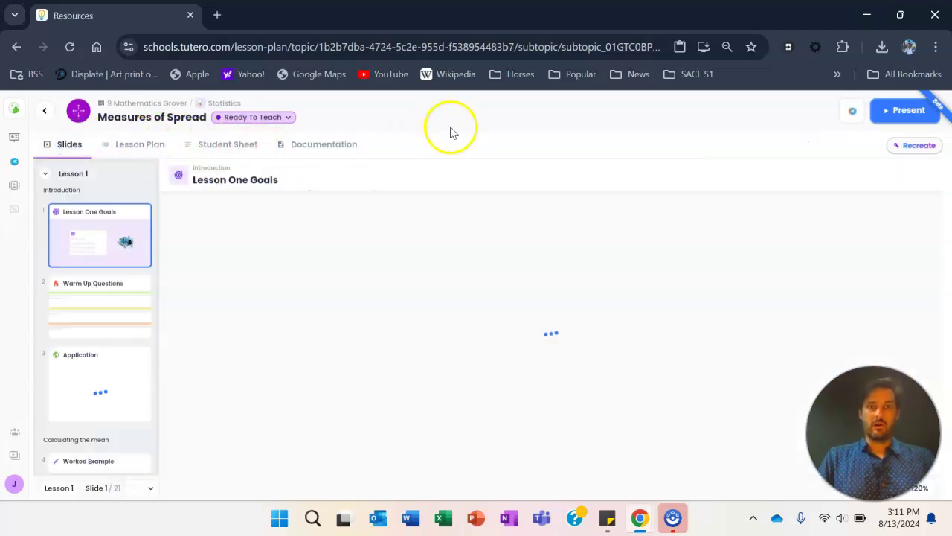